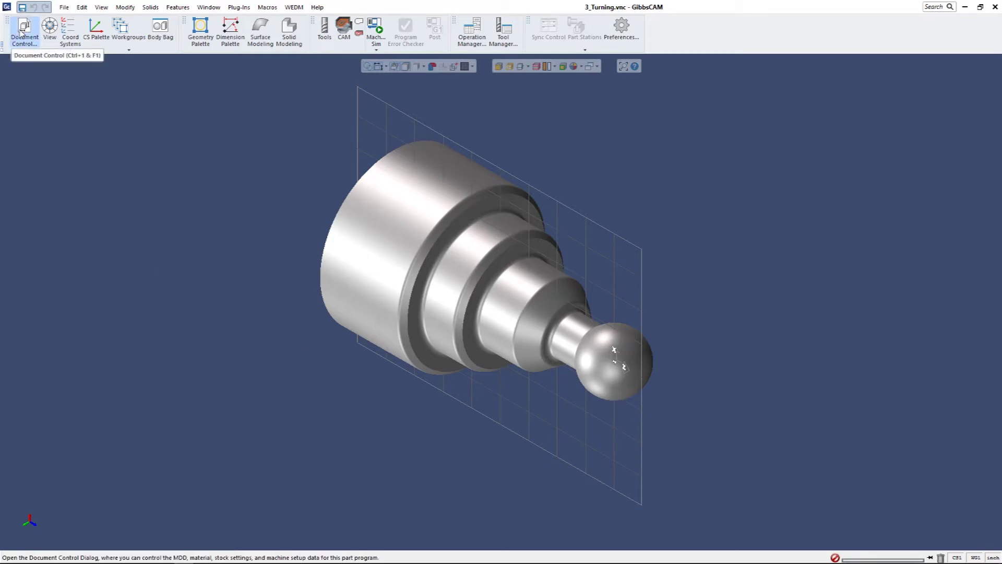
Step: Review the document's machine and workspace settings and the list of available machines, keeping Horizontal Lathe - Generic Shank
{"action": "left_click", "coordinate": [22, 31]}
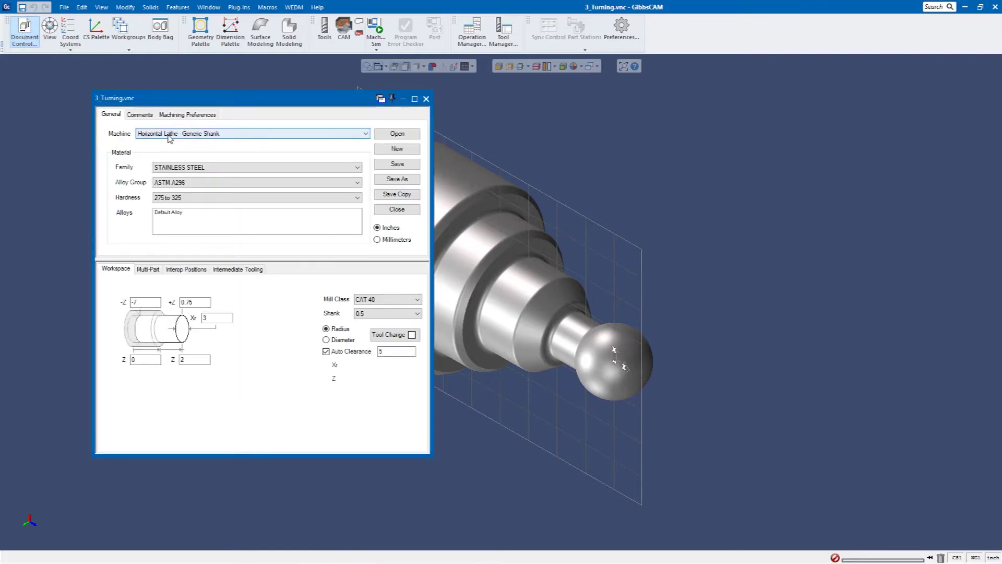
{"action": "left_click", "coordinate": [234, 137]}
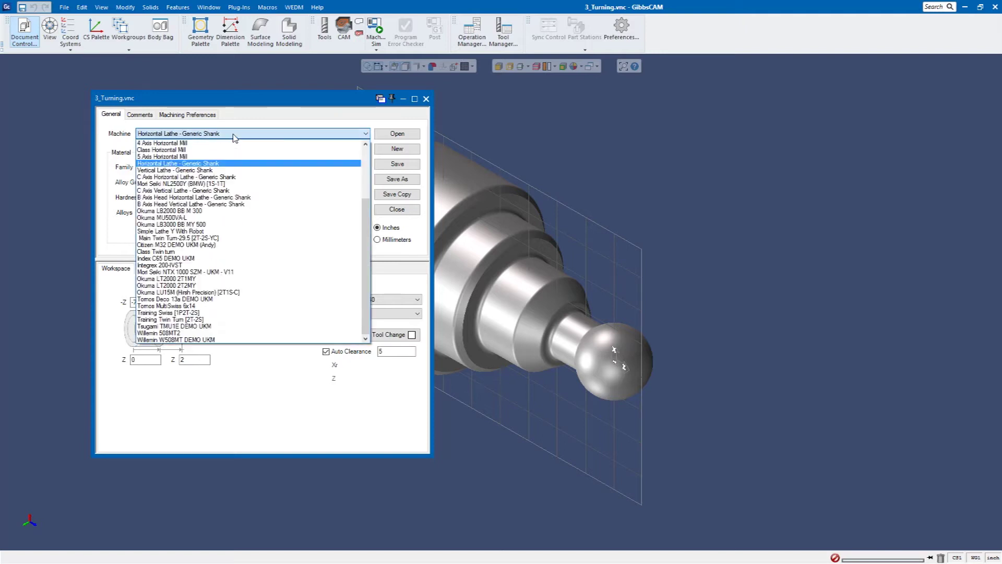
{"action": "left_click", "coordinate": [192, 134]}
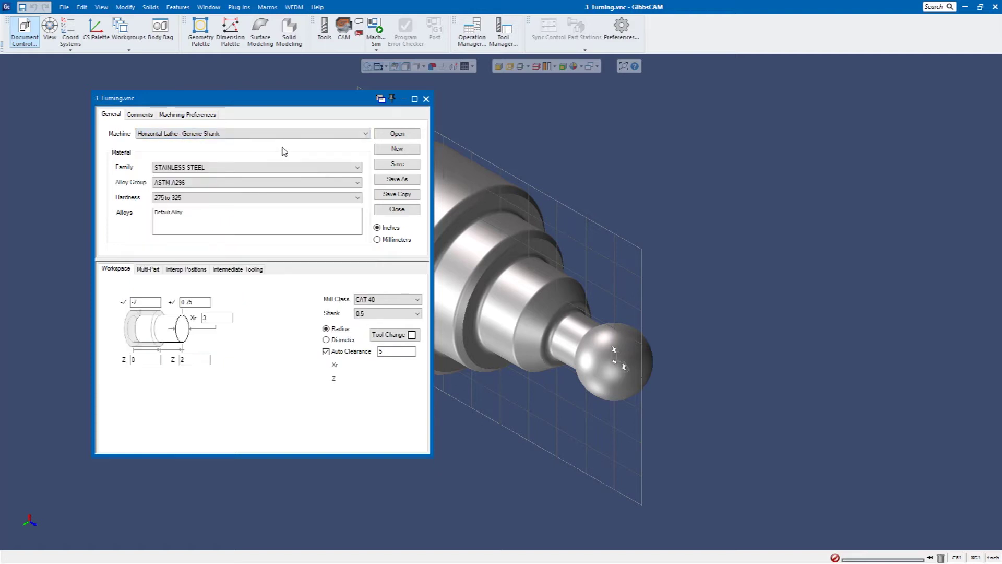
{"action": "left_click", "coordinate": [426, 99]}
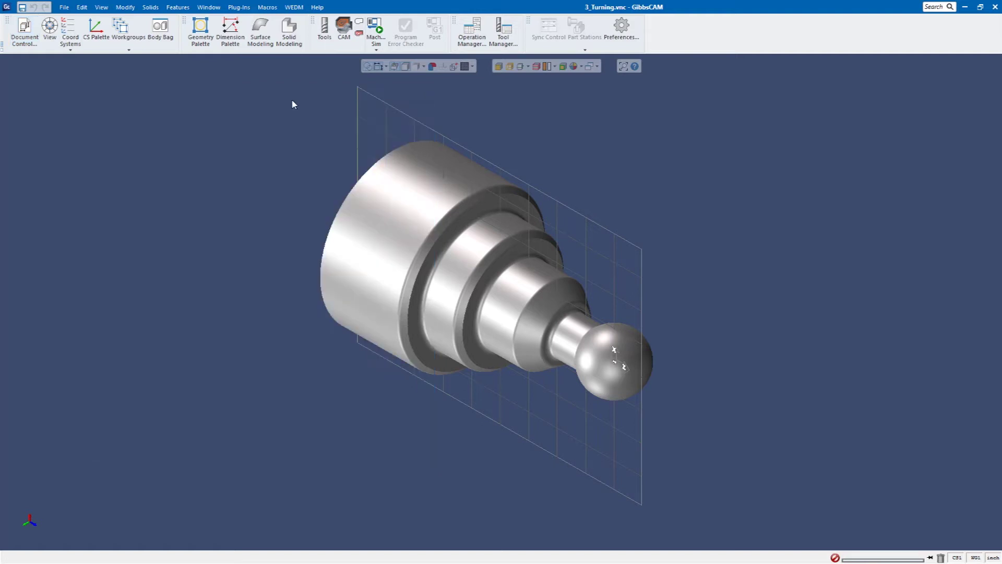
Step: Enter CAM mode with the tool list shown and create tool 1 as an 80° C turning insert, holder horizontal, tip at its lower corner
{"action": "left_click", "coordinate": [324, 29]}
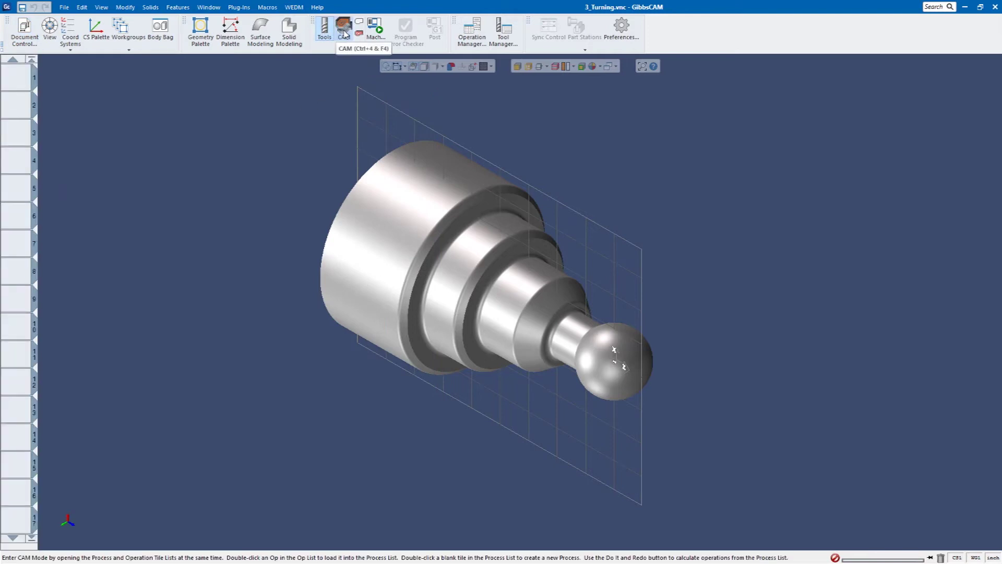
{"action": "left_click", "coordinate": [344, 31]}
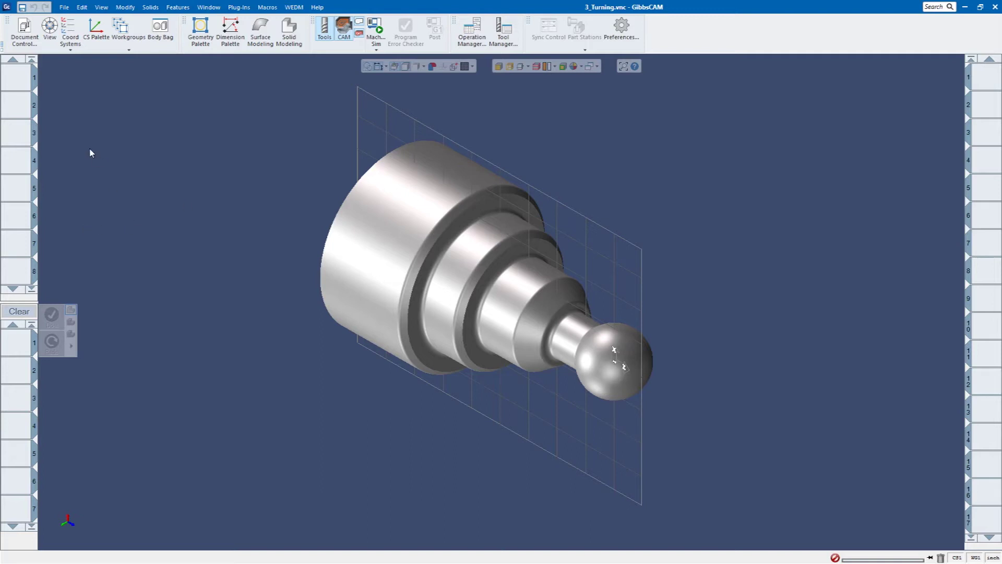
{"action": "double_click", "coordinate": [14, 84]}
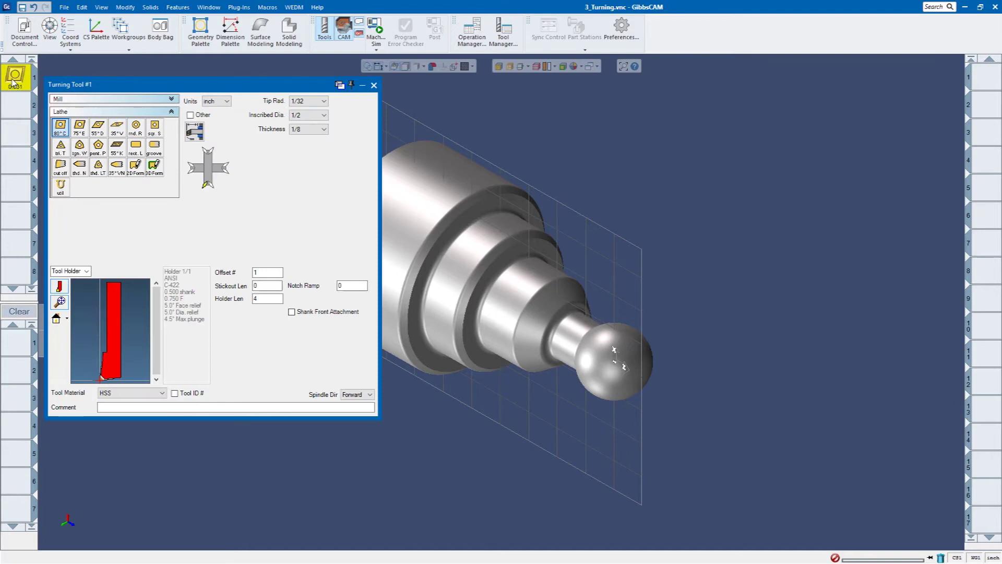
{"action": "left_click", "coordinate": [171, 99]}
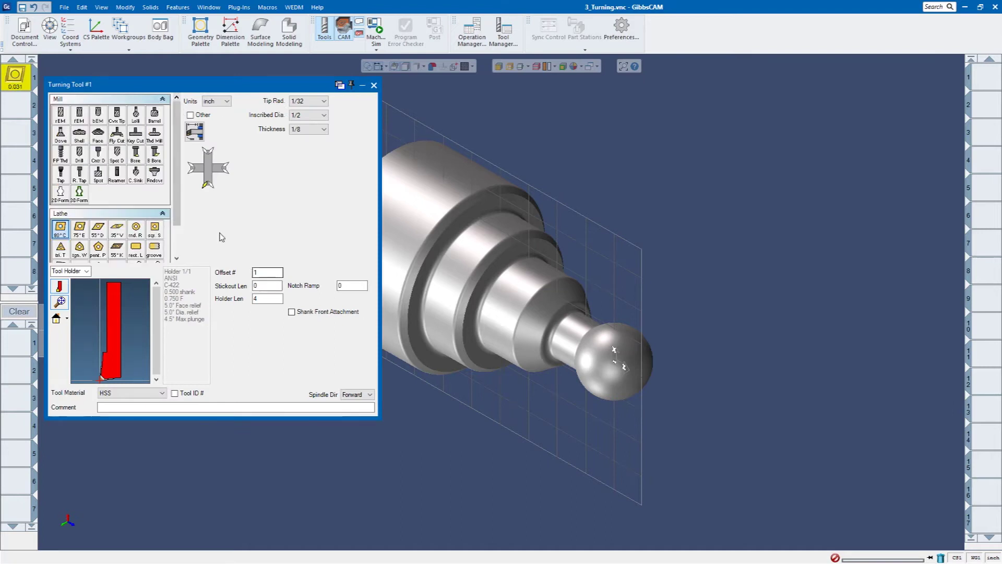
{"action": "left_click_drag", "start_coordinate": [175, 176], "coordinate": [180, 152]}
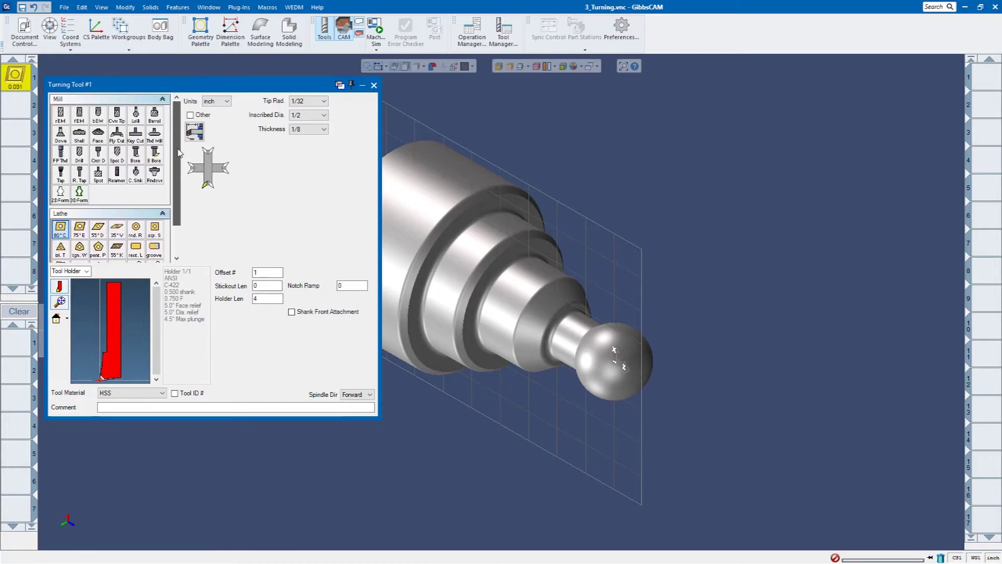
{"action": "left_click", "coordinate": [163, 99]}
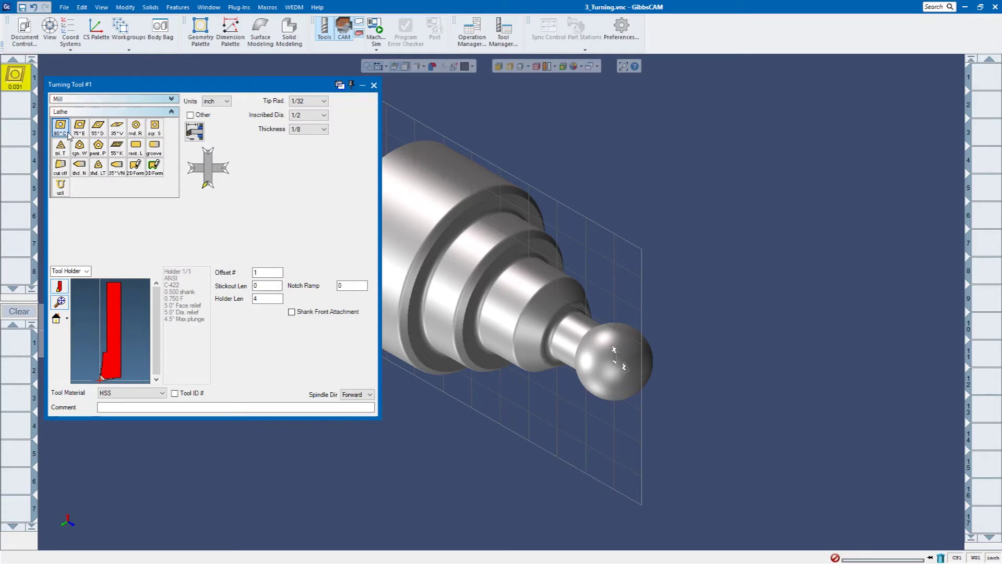
{"action": "left_click", "coordinate": [192, 168]}
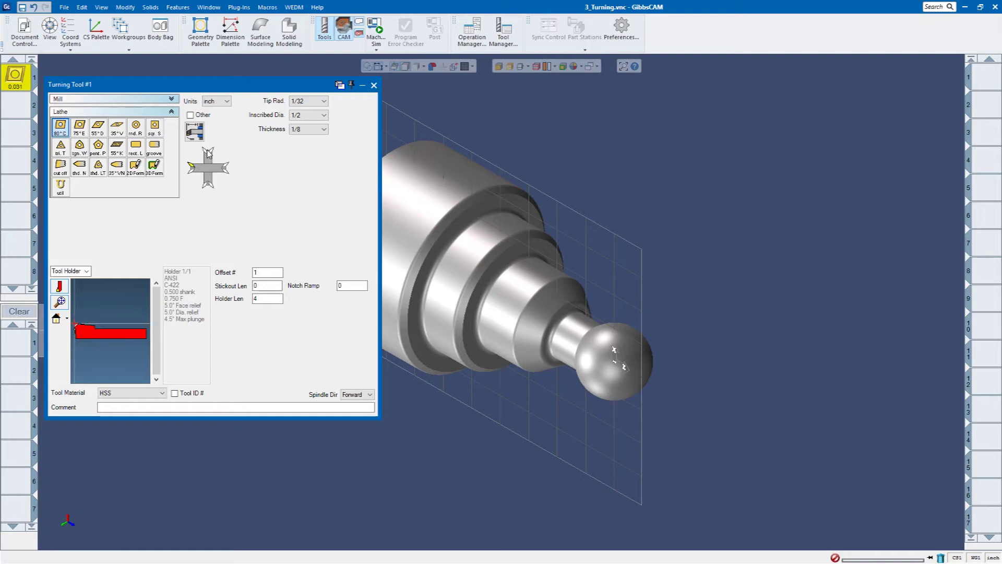
{"action": "left_click", "coordinate": [208, 154]}
{"action": "left_click", "coordinate": [190, 175]}
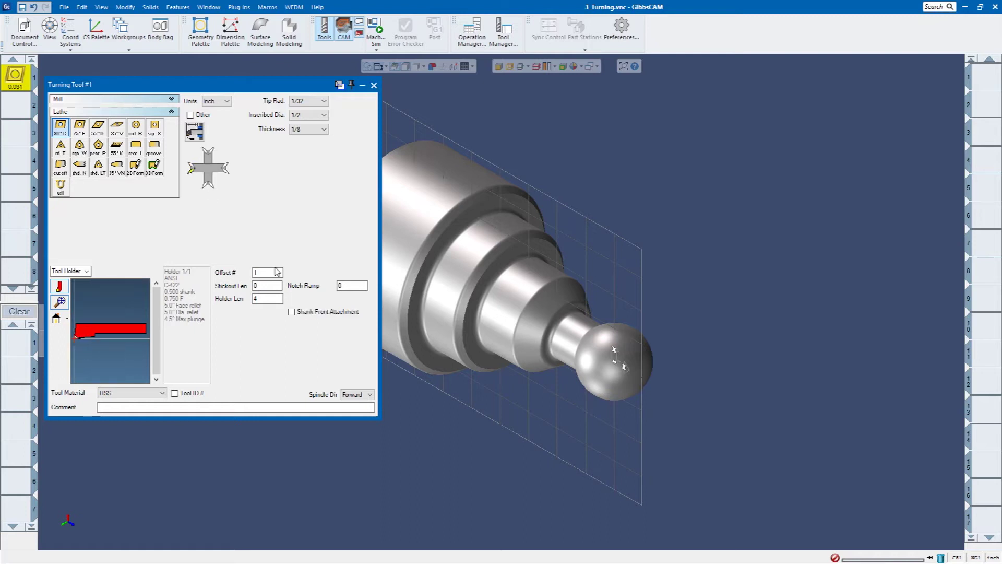
{"action": "key", "text": "Return"}
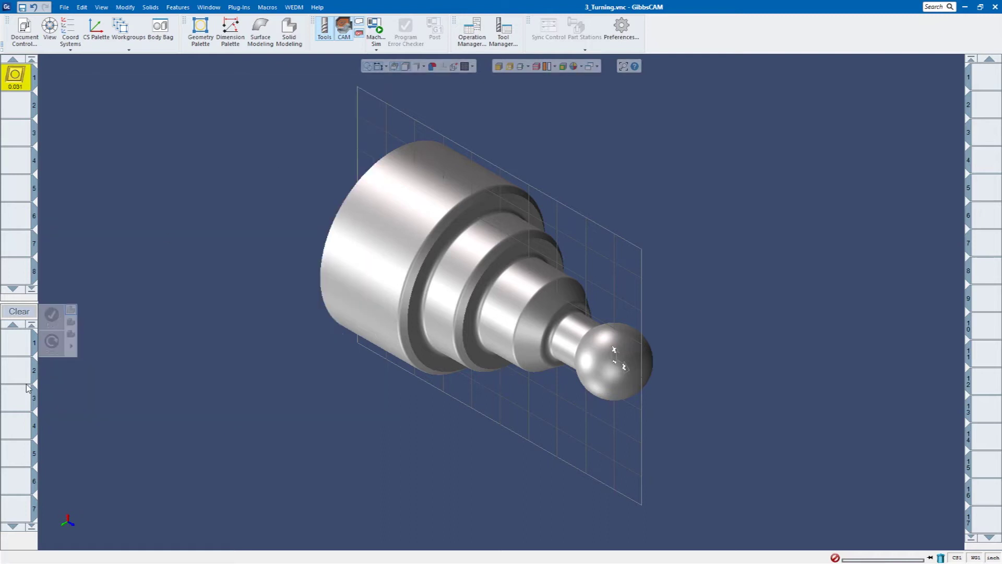
Step: Create a lathe Rough process using the 80° diamond turning tool and open its settings
{"action": "double_click", "coordinate": [20, 346]}
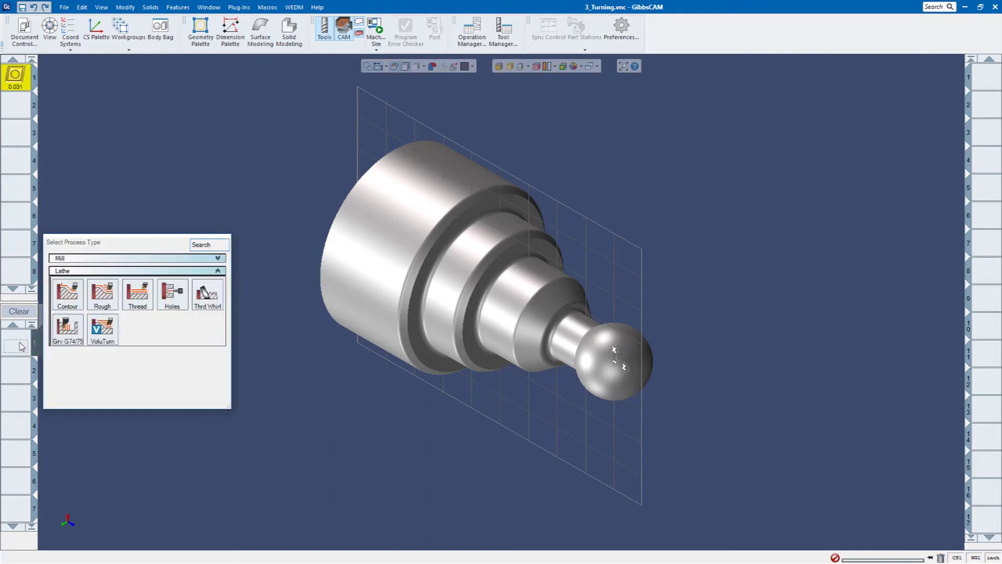
{"action": "left_click", "coordinate": [103, 295]}
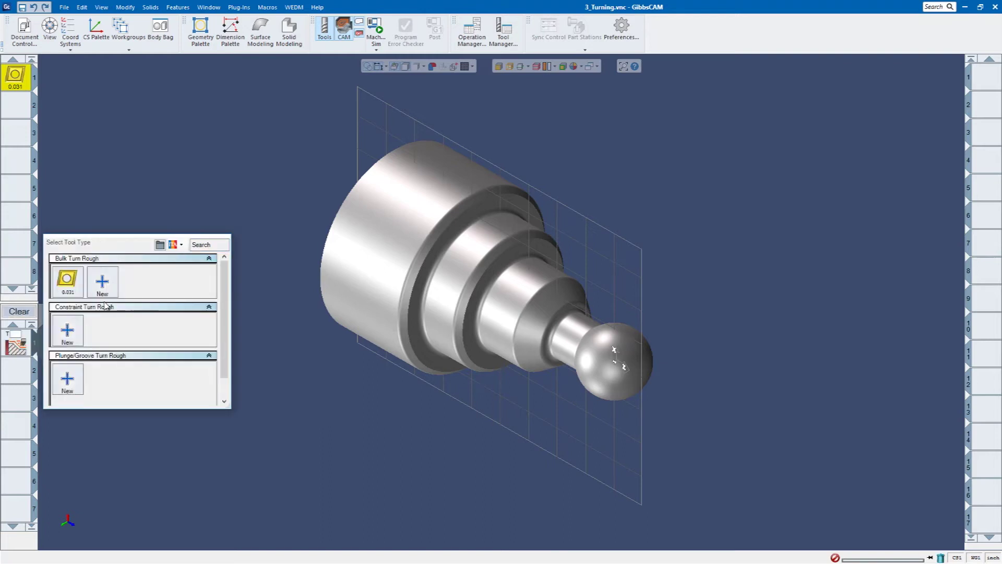
{"action": "mouse_move", "coordinate": [69, 290]}
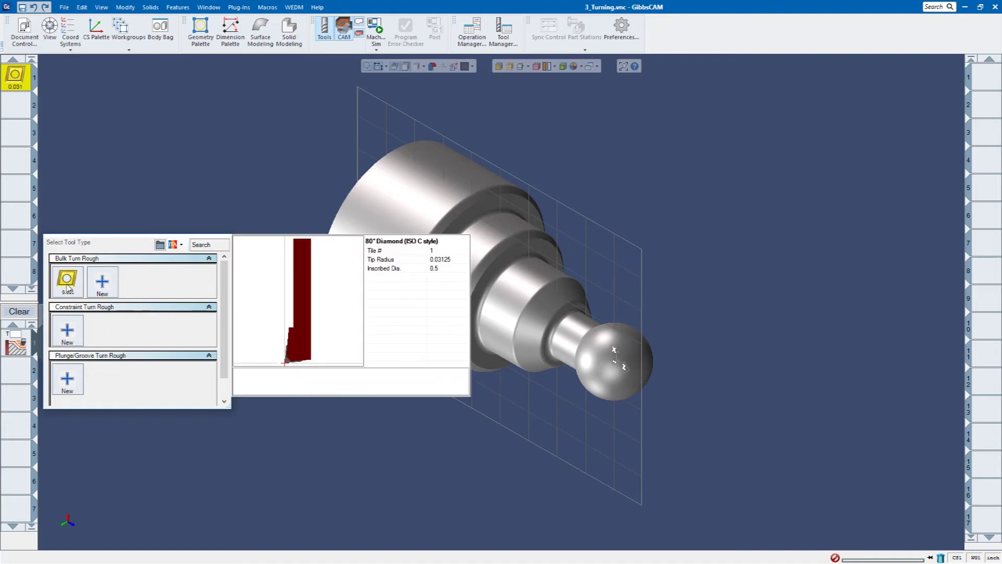
{"action": "left_click_drag", "start_coordinate": [68, 288], "coordinate": [18, 342]}
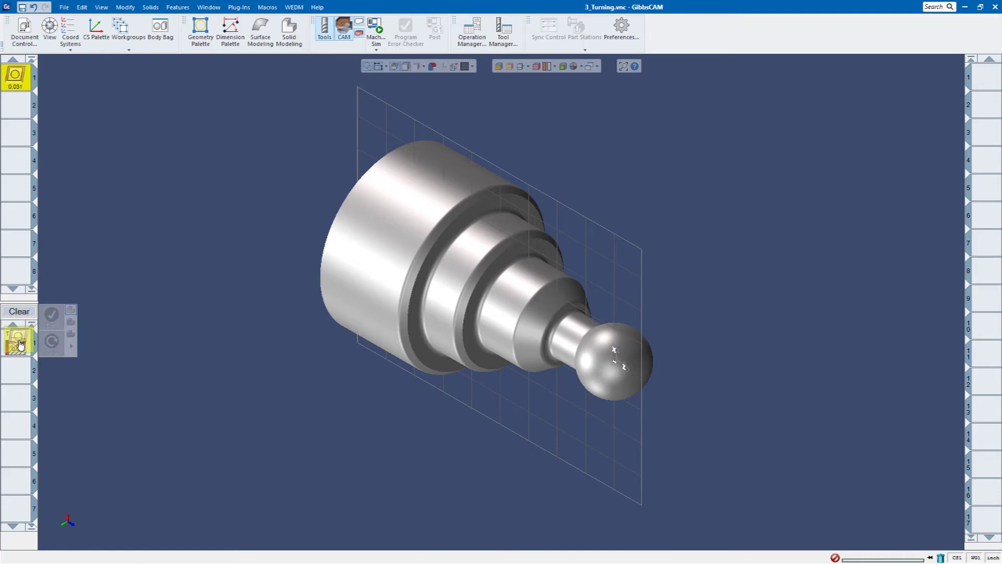
{"action": "double_click", "coordinate": [17, 343]}
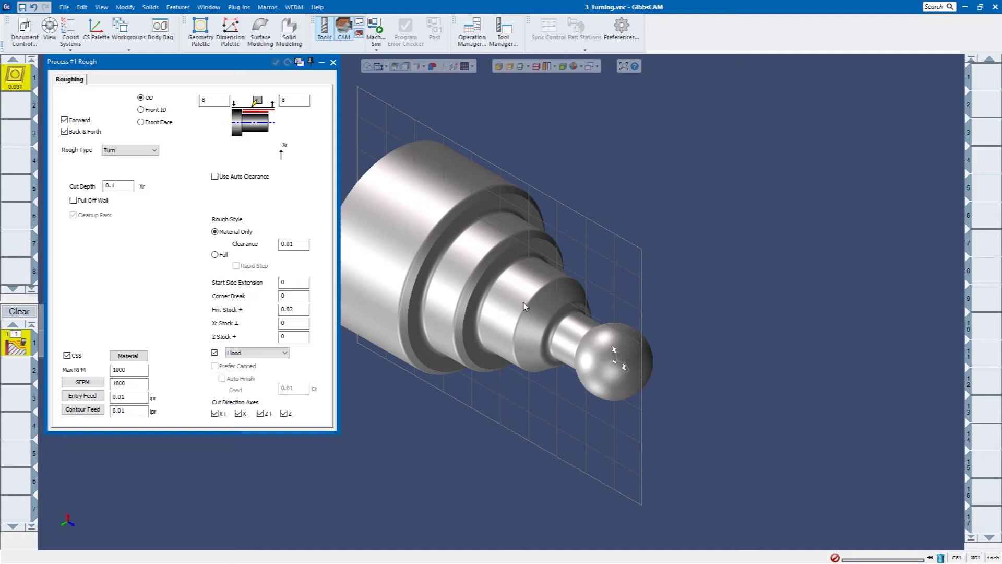
Step: Show the part's turning profile and mark the upper outline for cutting from the ball's front tip back along the outer diameter
{"action": "left_click", "coordinate": [519, 67]}
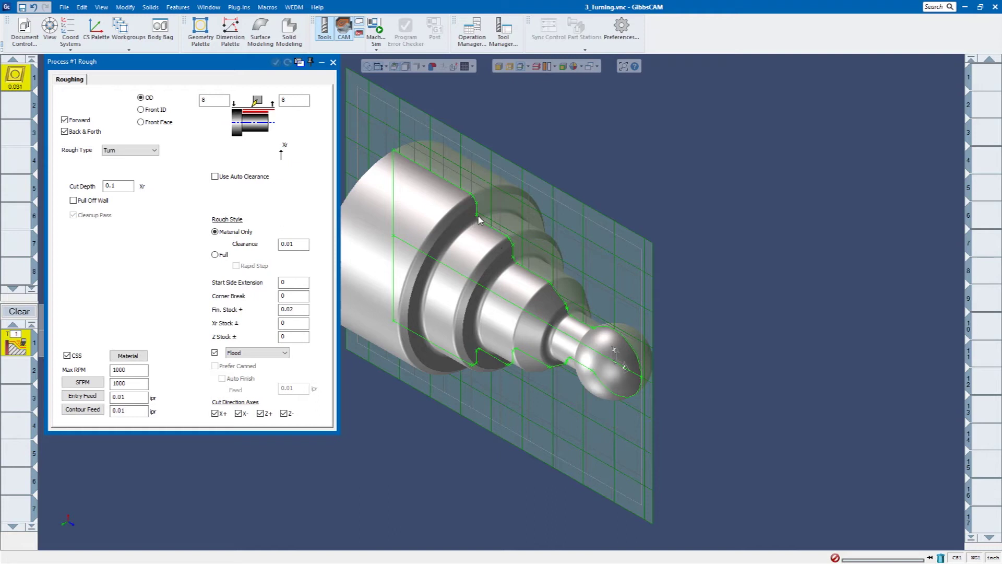
{"action": "left_click", "coordinate": [421, 169]}
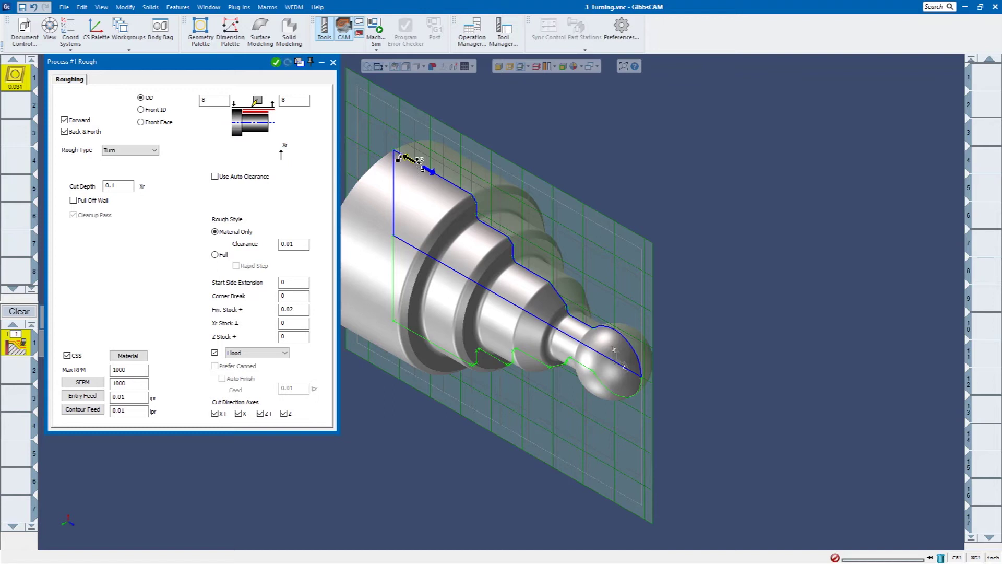
{"action": "left_click", "coordinate": [397, 157]}
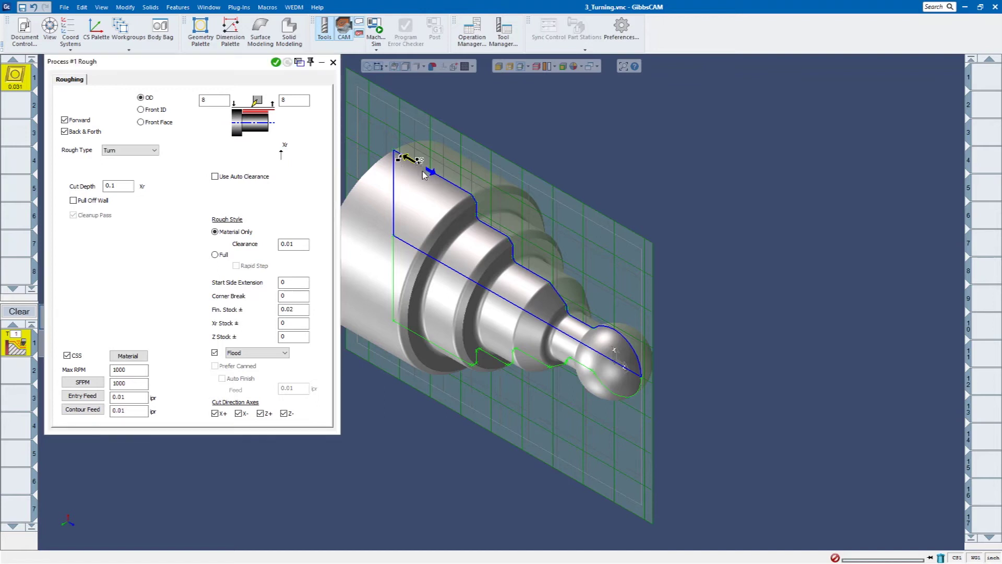
{"action": "left_click", "coordinate": [642, 365]}
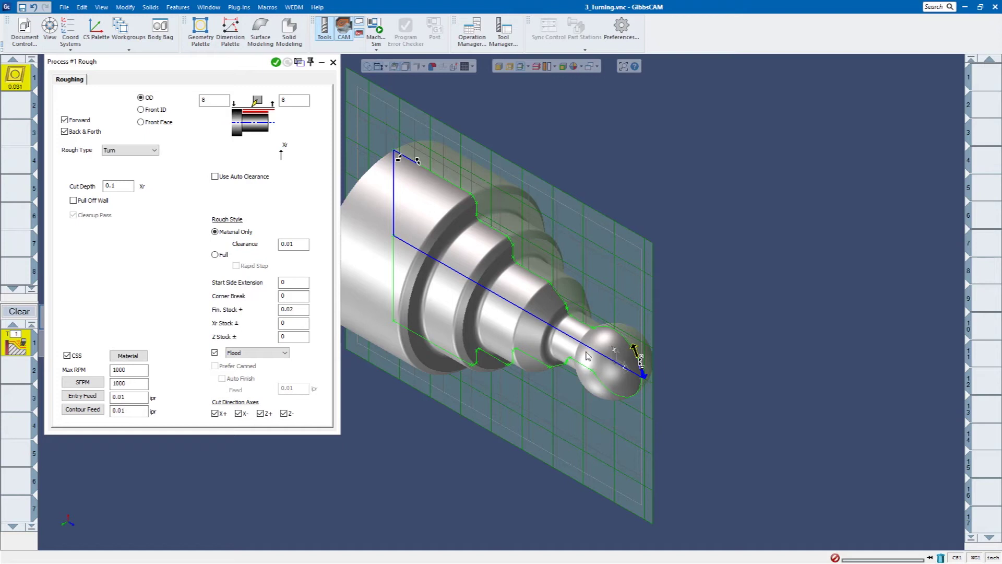
{"action": "left_click", "coordinate": [634, 349]}
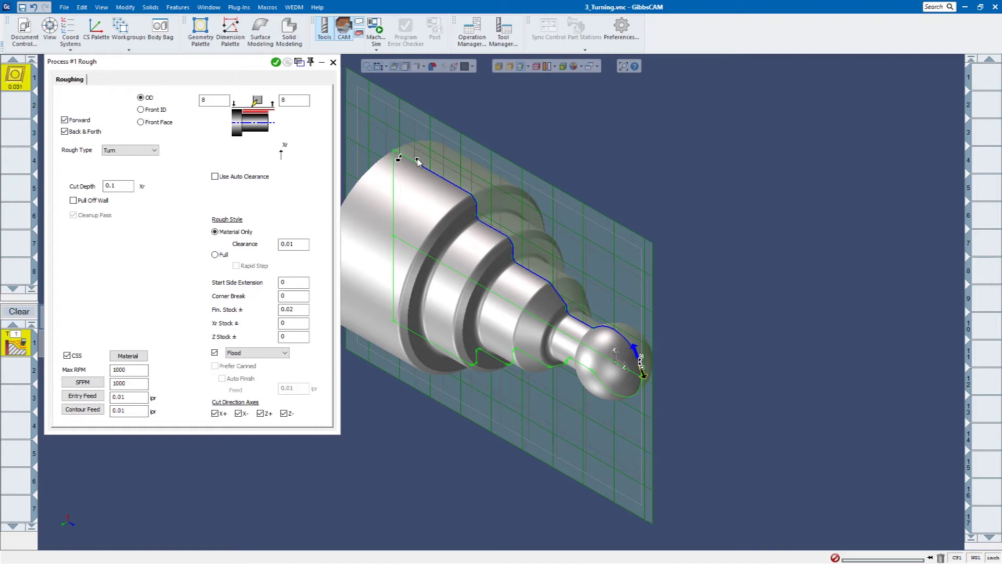
Step: Extend the end of the cut beyond the large cylinder's rear edge and generate the OD roughing toolpath
{"action": "left_click", "coordinate": [368, 130]}
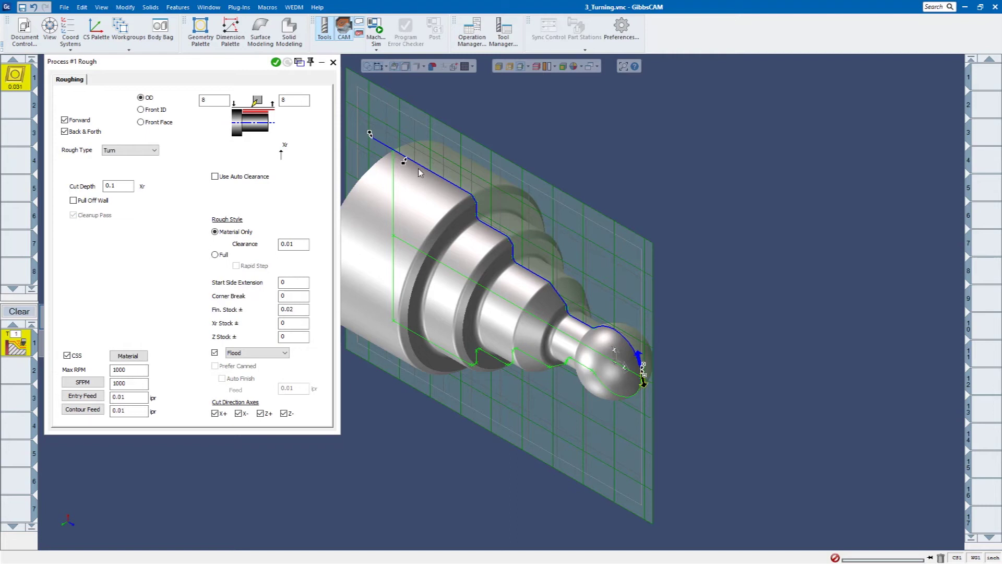
{"action": "left_click", "coordinate": [374, 137]}
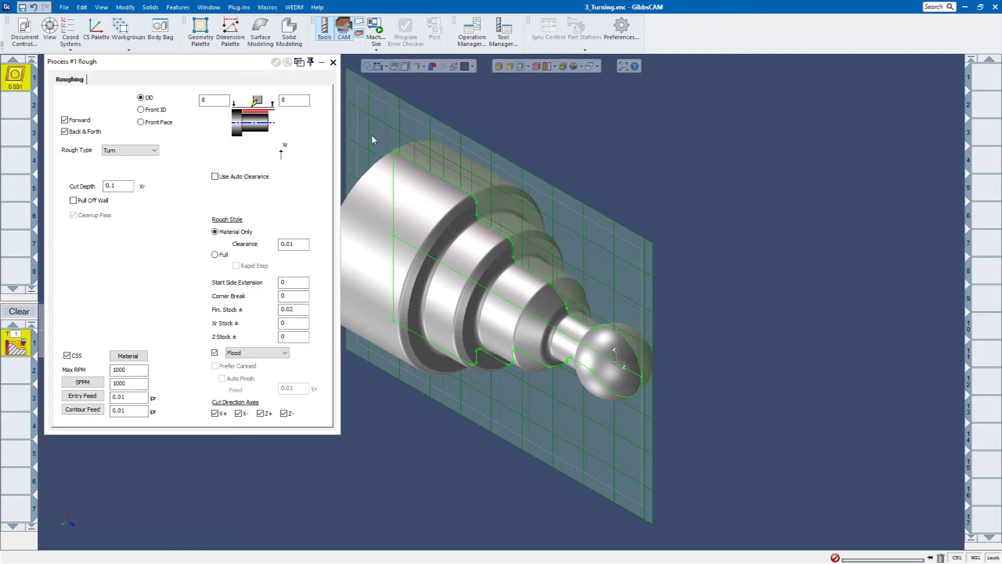
{"action": "left_click", "coordinate": [407, 162]}
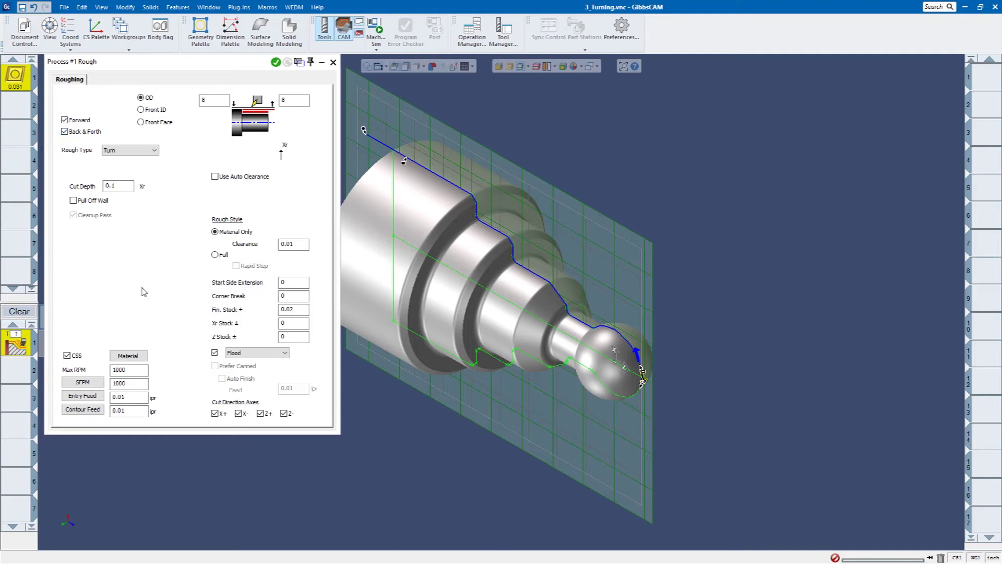
{"action": "left_click", "coordinate": [276, 63]}
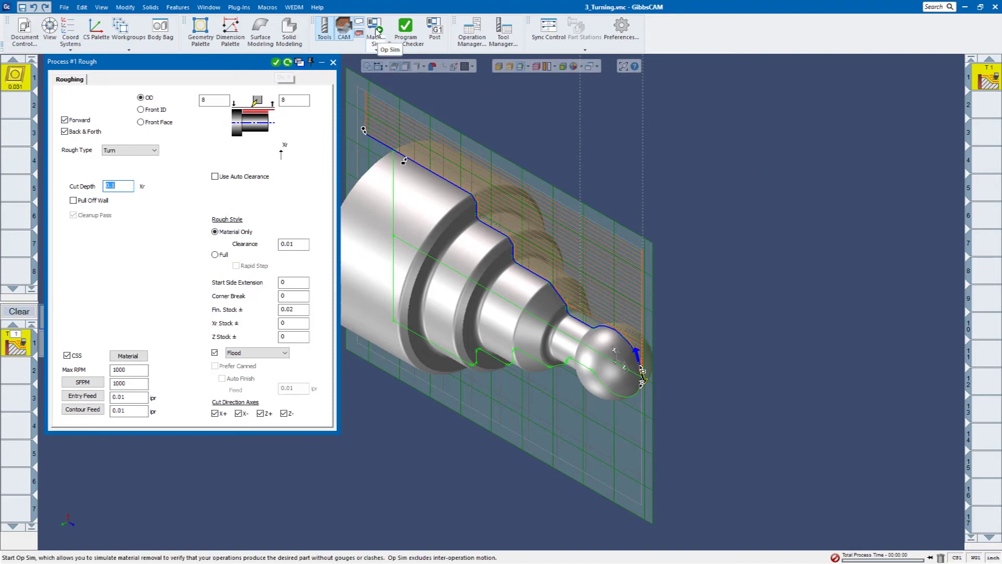
Step: Simulate the material removal of the roughing operation in Op Sim, and close the simulation
{"action": "left_click", "coordinate": [377, 49]}
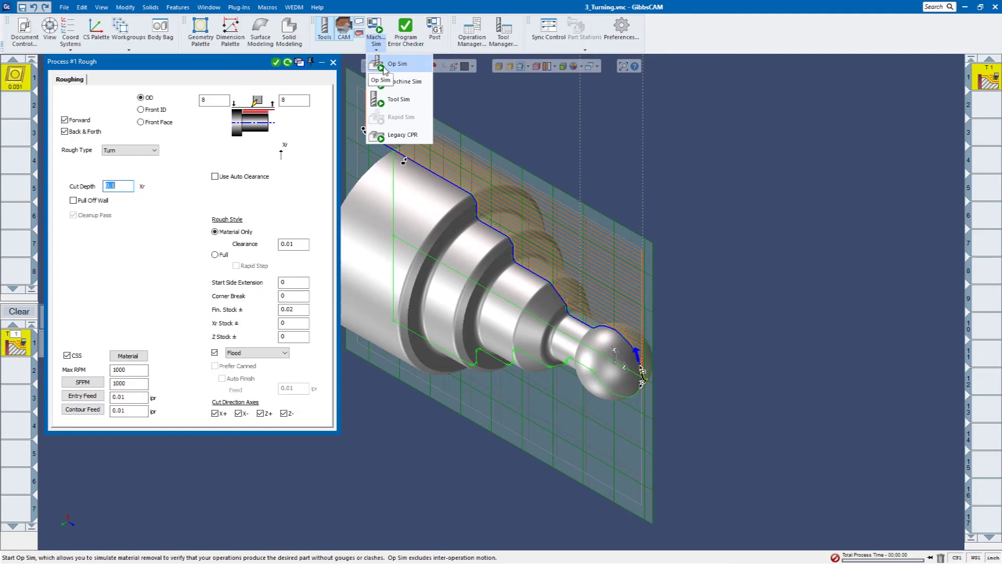
{"action": "left_click", "coordinate": [383, 67]}
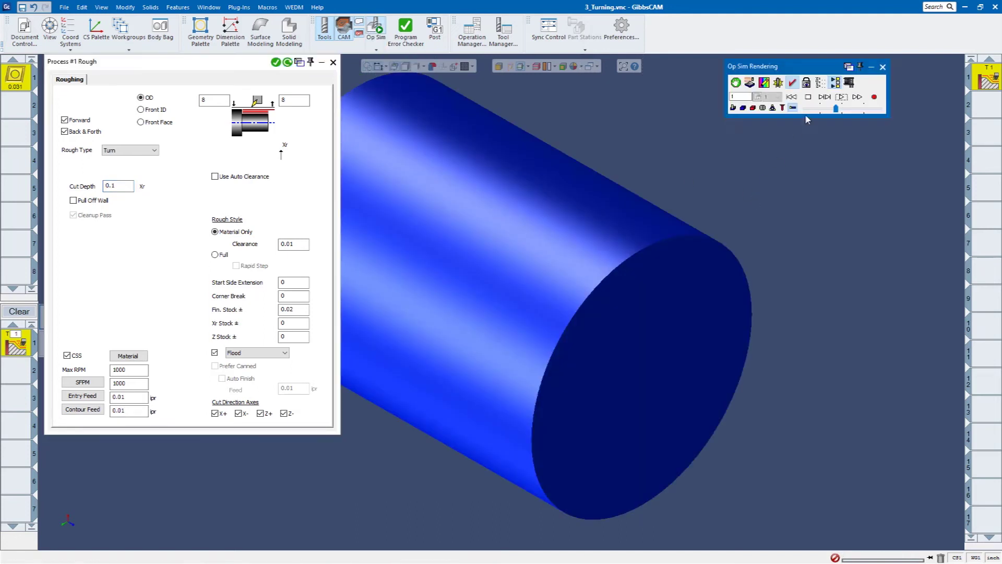
{"action": "left_click", "coordinate": [841, 98]}
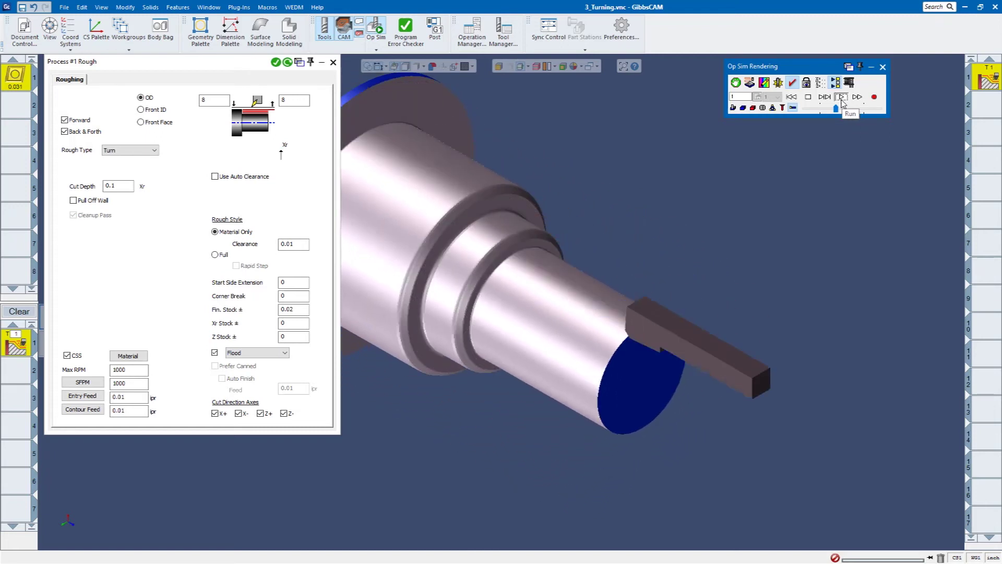
{"action": "left_click", "coordinate": [882, 69]}
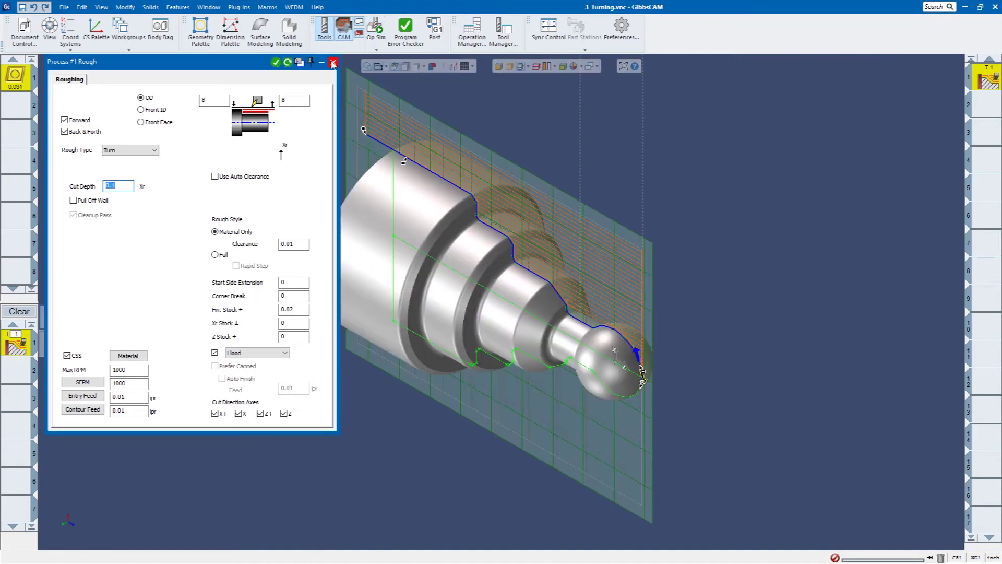
Step: Clear the roughing process and add a 35° V diamond turning tool with a vertical holder and its tip pointing down
{"action": "left_click", "coordinate": [333, 63]}
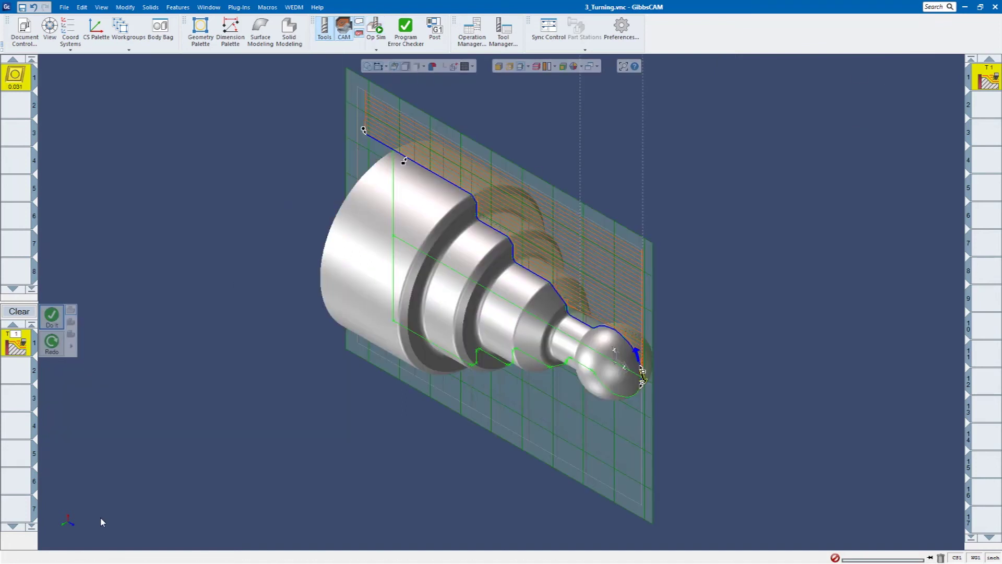
{"action": "left_click", "coordinate": [16, 312]}
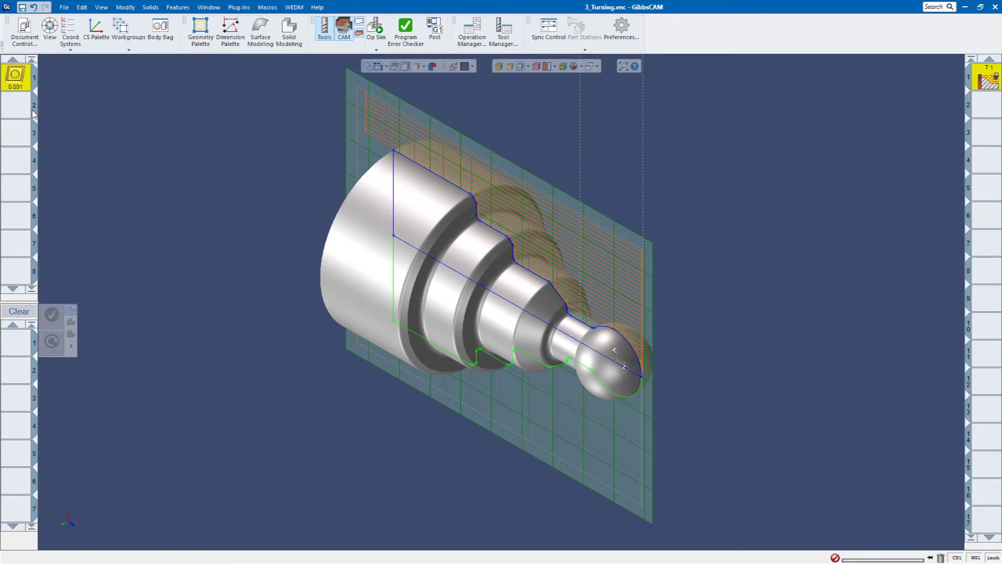
{"action": "double_click", "coordinate": [13, 109]}
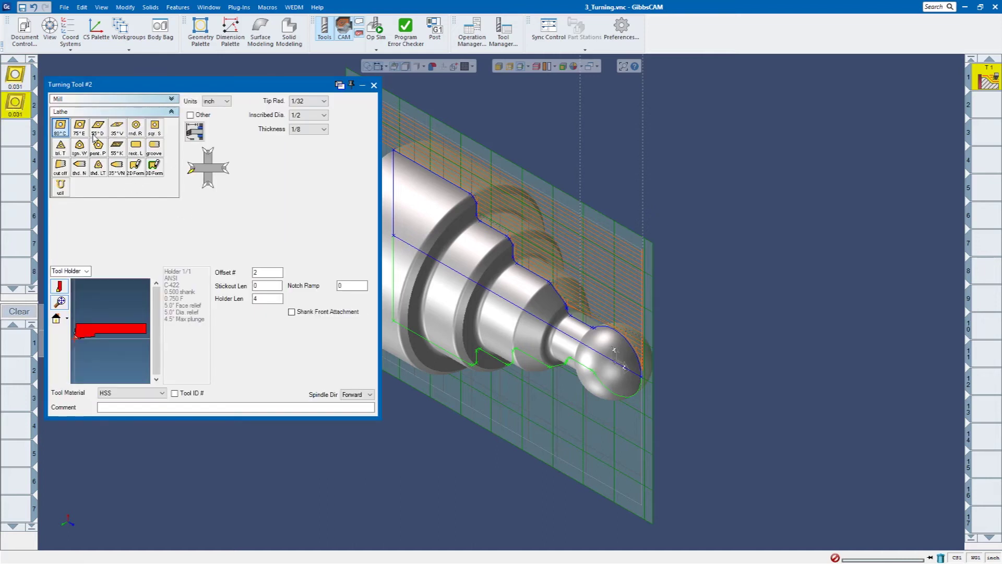
{"action": "left_click", "coordinate": [118, 130]}
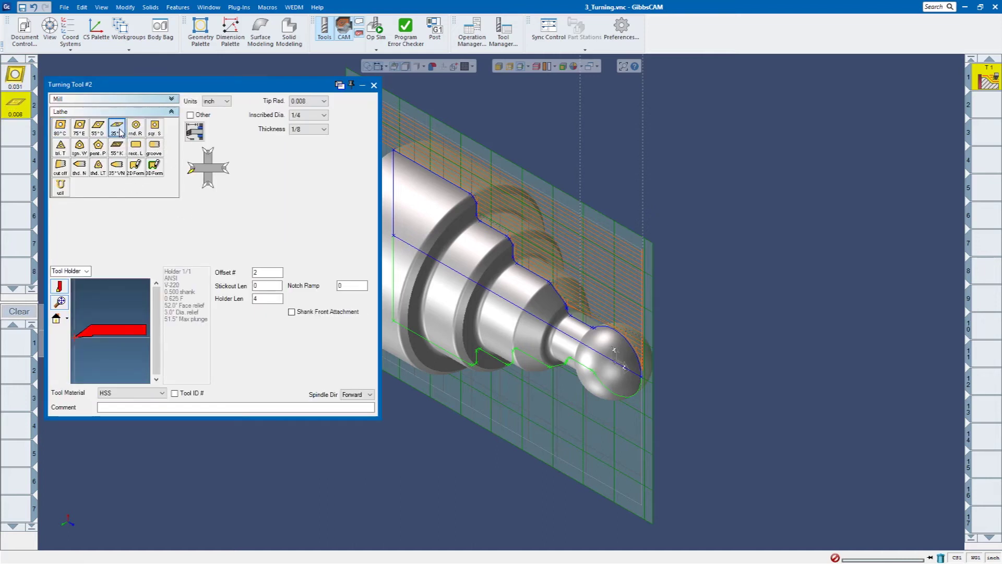
{"action": "left_click", "coordinate": [207, 185]}
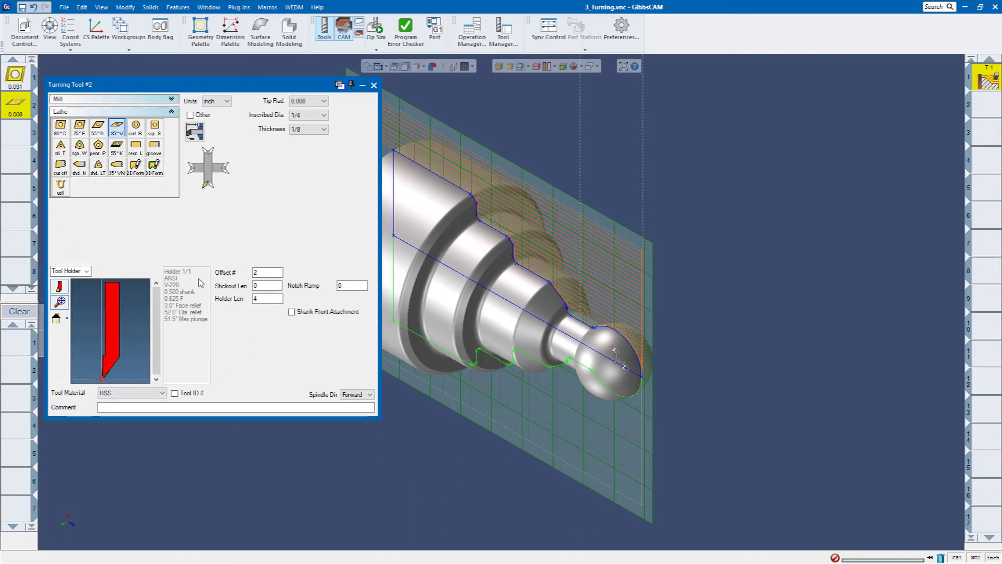
{"action": "left_click", "coordinate": [374, 86]}
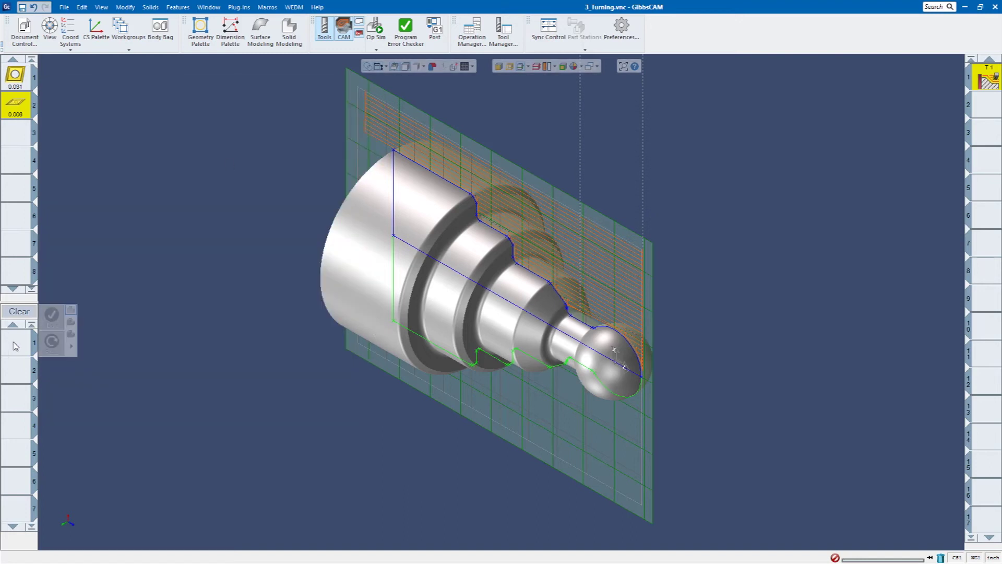
Step: Create a lathe Contour process using the plunge profile of the 35° diamond tool
{"action": "double_click", "coordinate": [16, 344]}
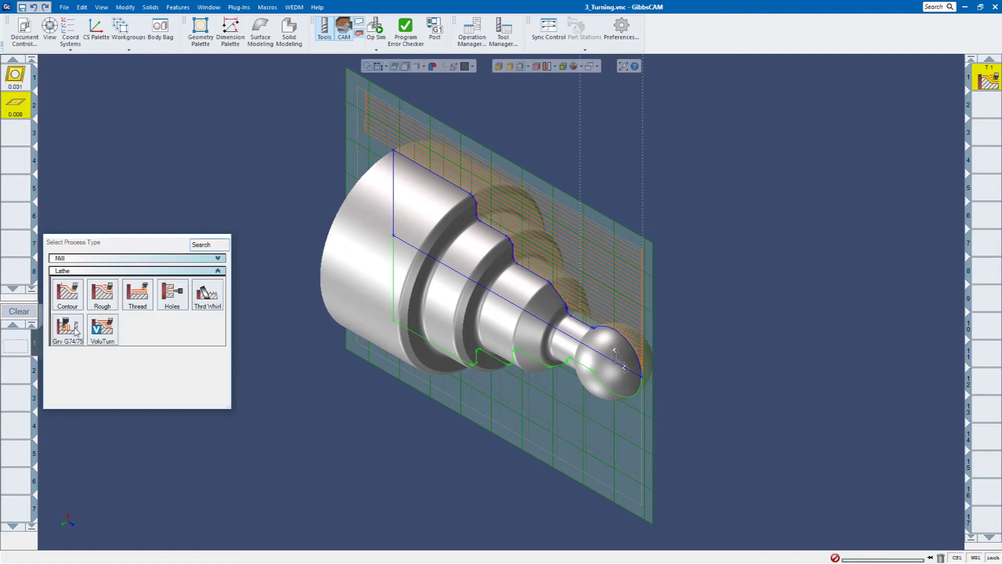
{"action": "left_click", "coordinate": [65, 299]}
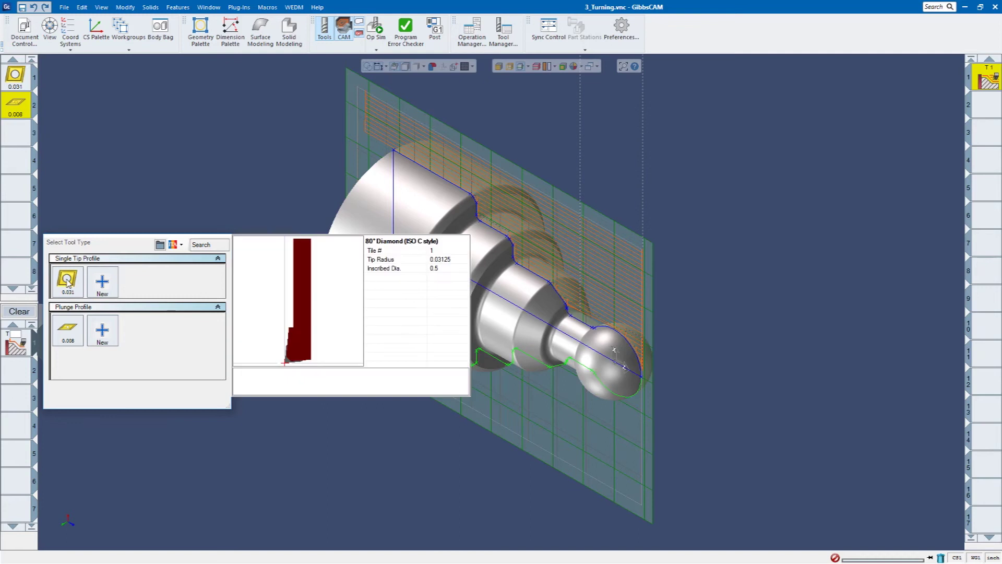
{"action": "mouse_move", "coordinate": [68, 336]}
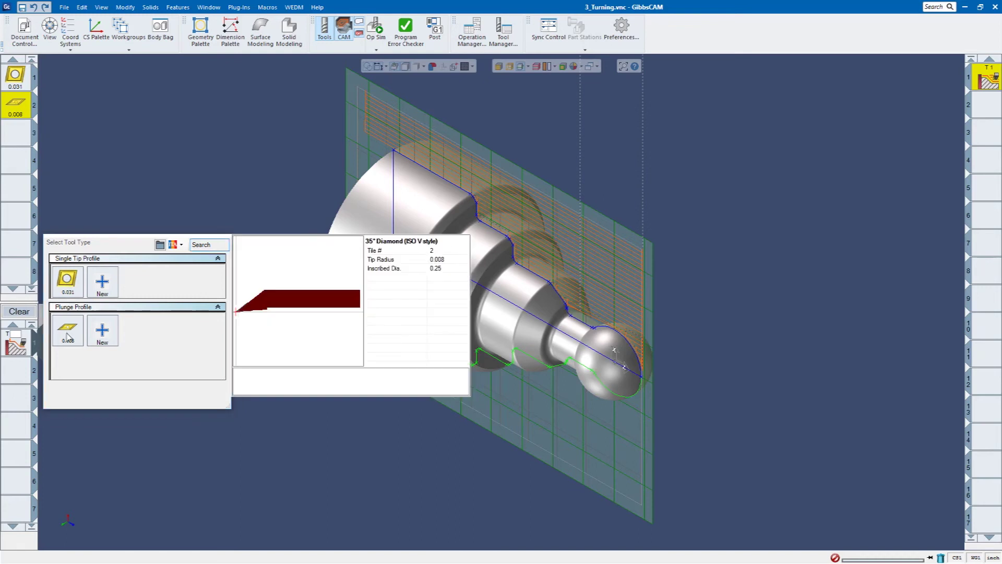
{"action": "left_click", "coordinate": [67, 337]}
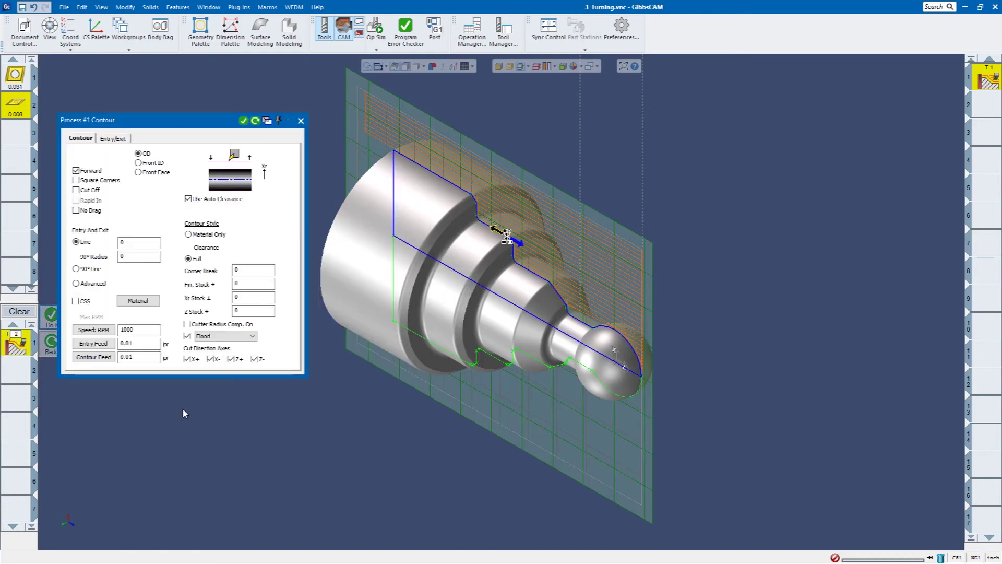
Step: Mark the upper outline from the ball's front tip back past the large cylinder's rear edge and generate the OD contour toolpath
{"action": "left_click", "coordinate": [507, 231]}
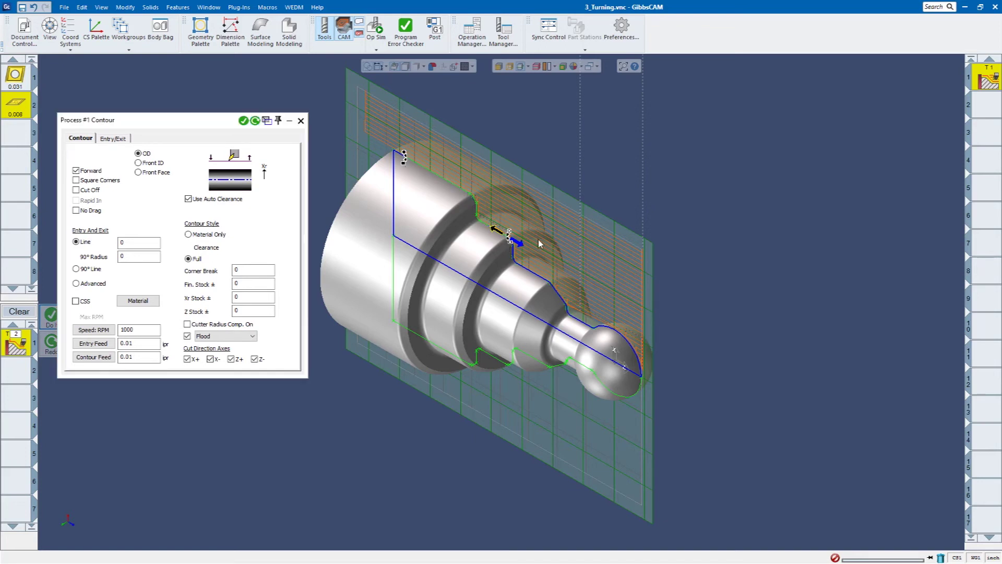
{"action": "left_click", "coordinate": [510, 246]}
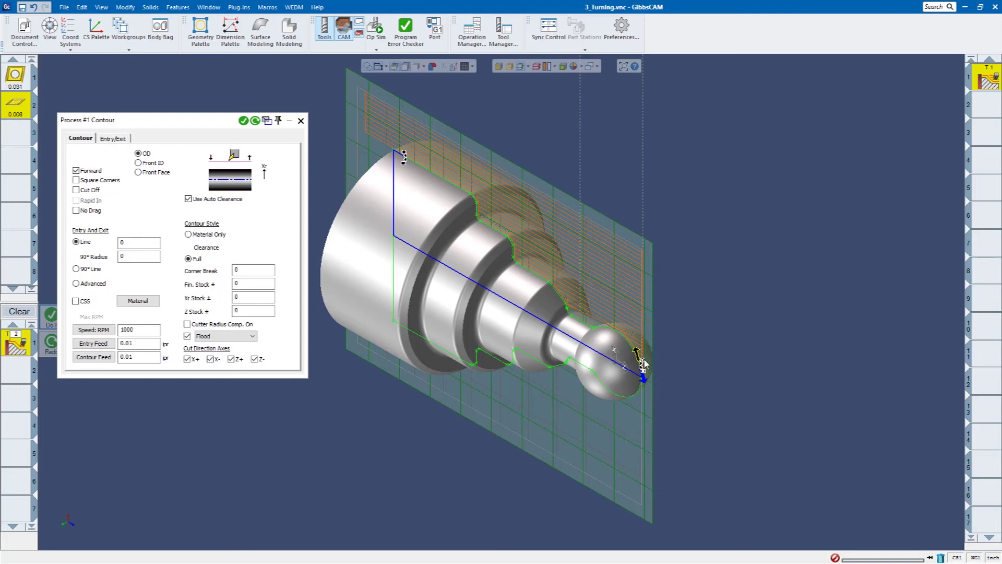
{"action": "left_click", "coordinate": [648, 382]}
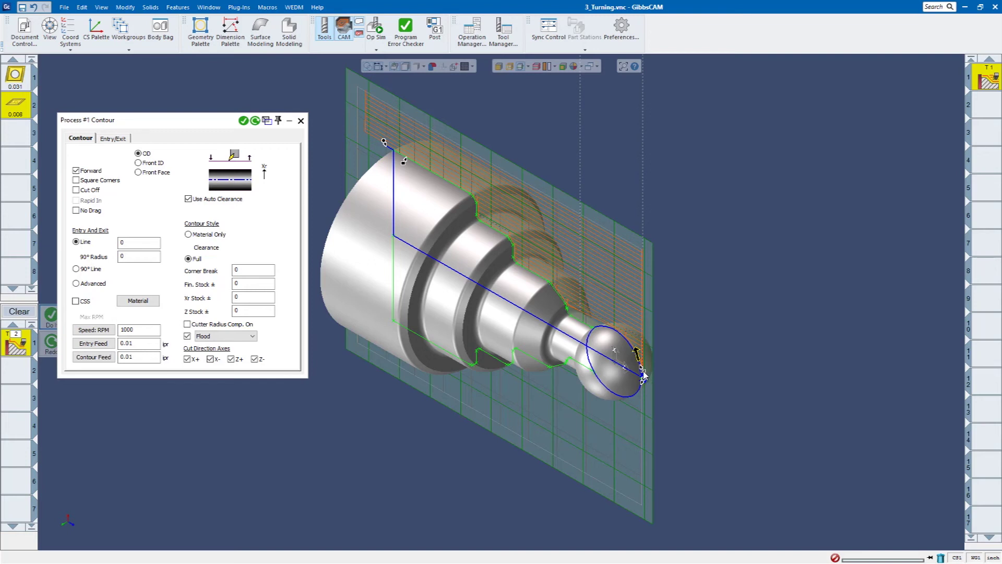
{"action": "left_click", "coordinate": [637, 352]}
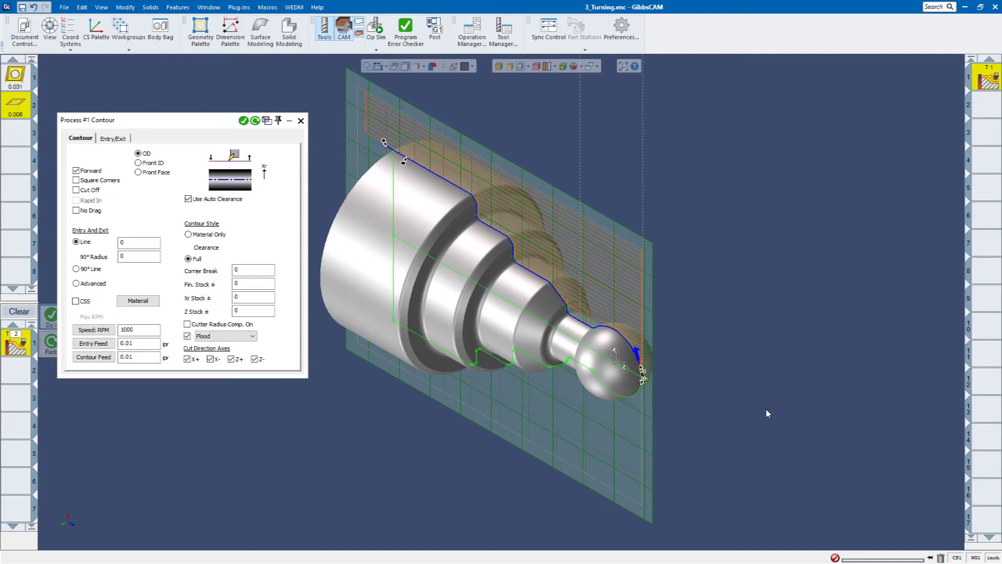
{"action": "left_click", "coordinate": [244, 122]}
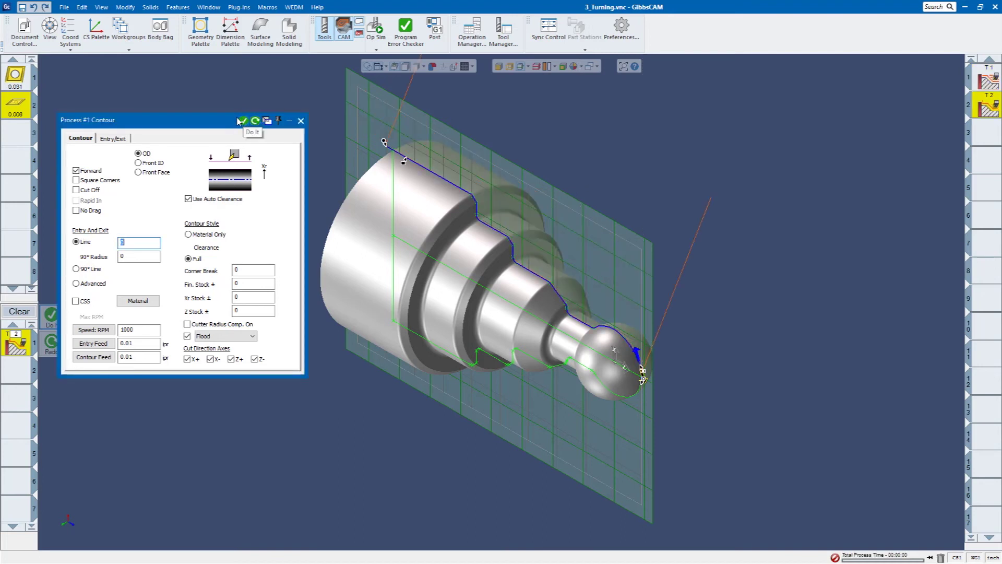
Step: Simulate the material removal of the contour finishing operation in Op Sim, close the simulation and deselect the profile
{"action": "left_click", "coordinate": [376, 25]}
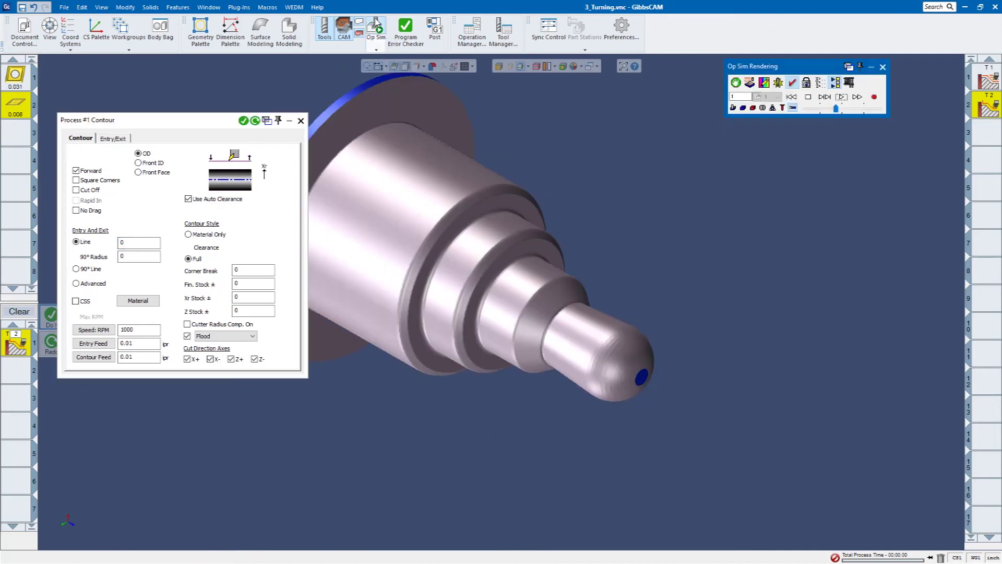
{"action": "left_click", "coordinate": [792, 97]}
{"action": "left_click", "coordinate": [841, 97]}
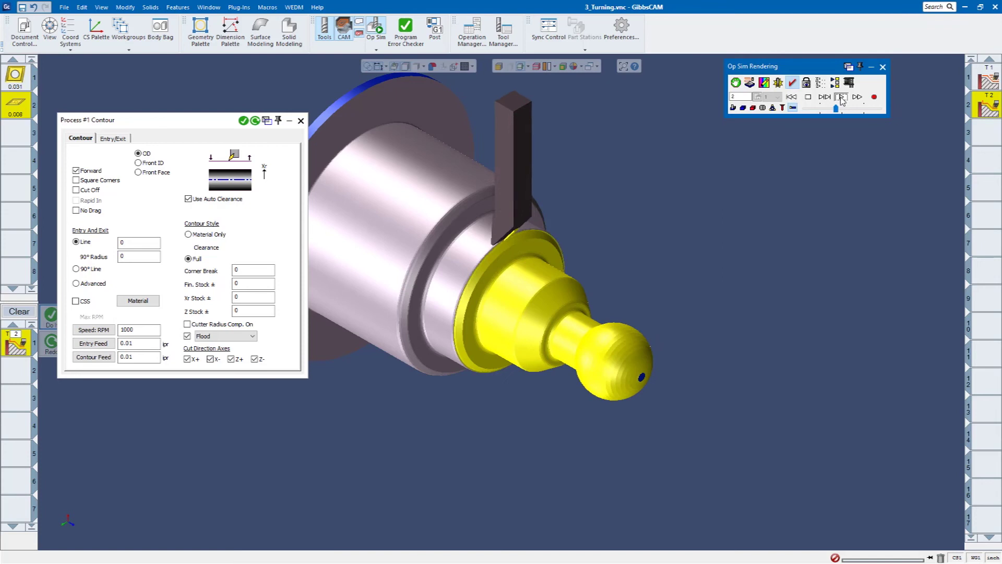
{"action": "left_click", "coordinate": [841, 97]}
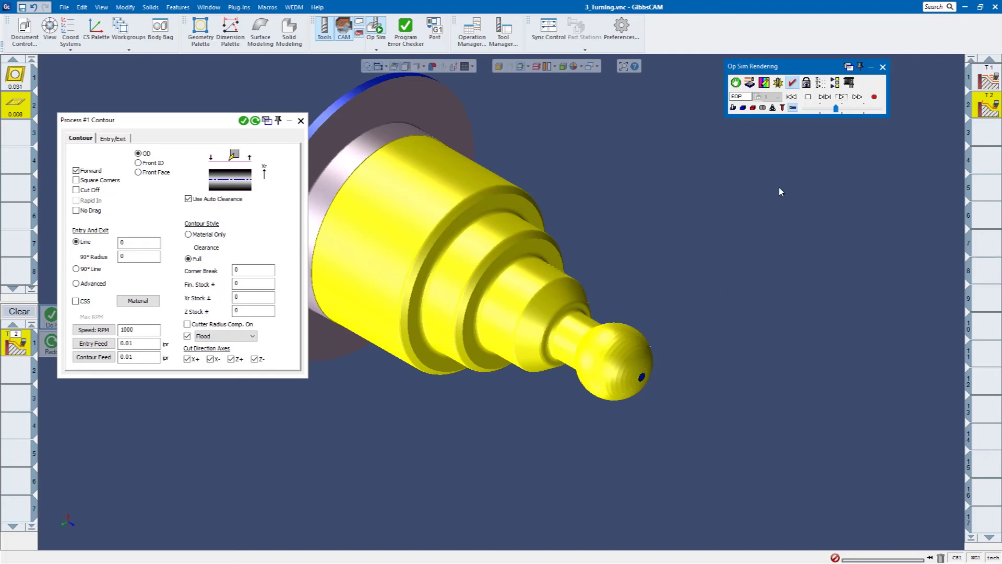
{"action": "left_click", "coordinate": [882, 68]}
{"action": "left_click", "coordinate": [586, 241]}
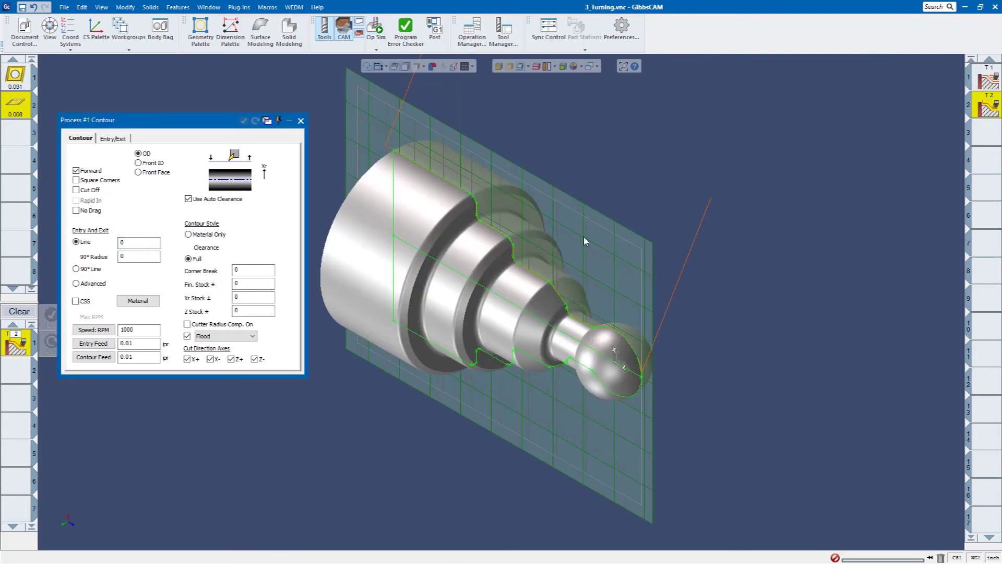
Step: Clear the contour process and add a third turning tool with the thd. N threading insert
{"action": "scroll", "coordinate": [524, 272], "scroll_direction": "up", "scroll_amount": 2}
{"action": "scroll", "coordinate": [524, 272], "scroll_direction": "up", "scroll_amount": 5}
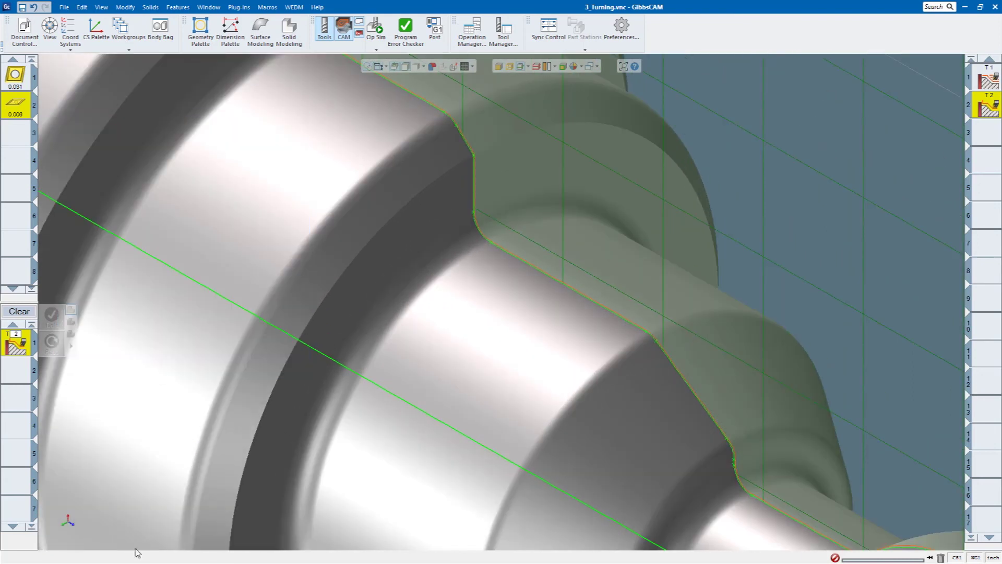
{"action": "left_click", "coordinate": [300, 121]}
{"action": "left_click", "coordinate": [19, 312]}
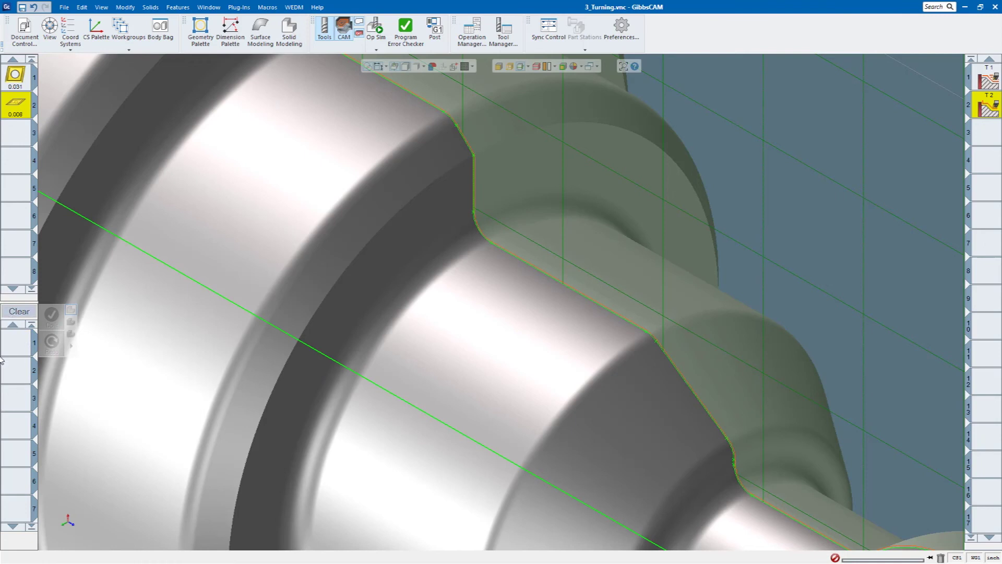
{"action": "double_click", "coordinate": [18, 137]}
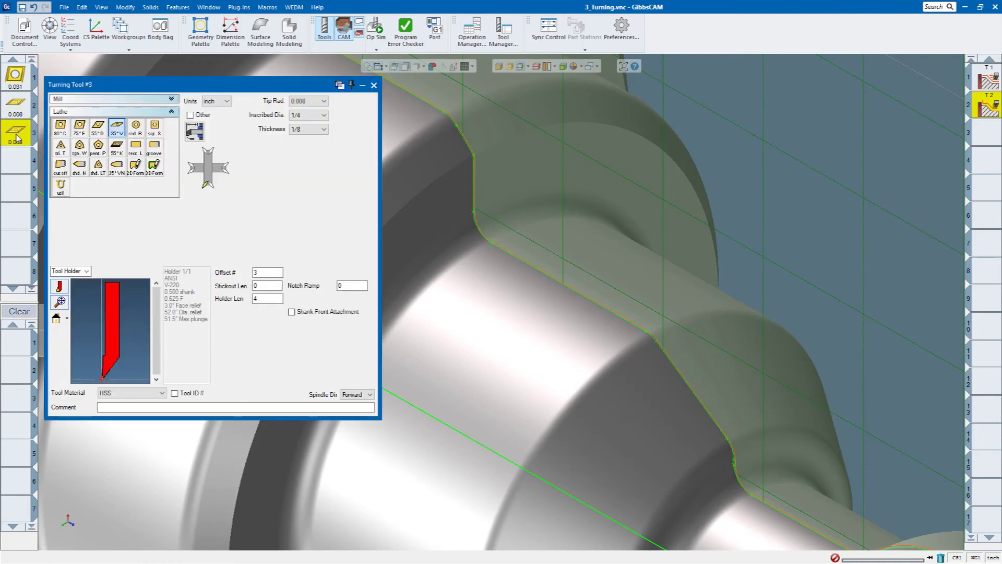
{"action": "left_click", "coordinate": [79, 167]}
{"action": "left_click", "coordinate": [373, 85]}
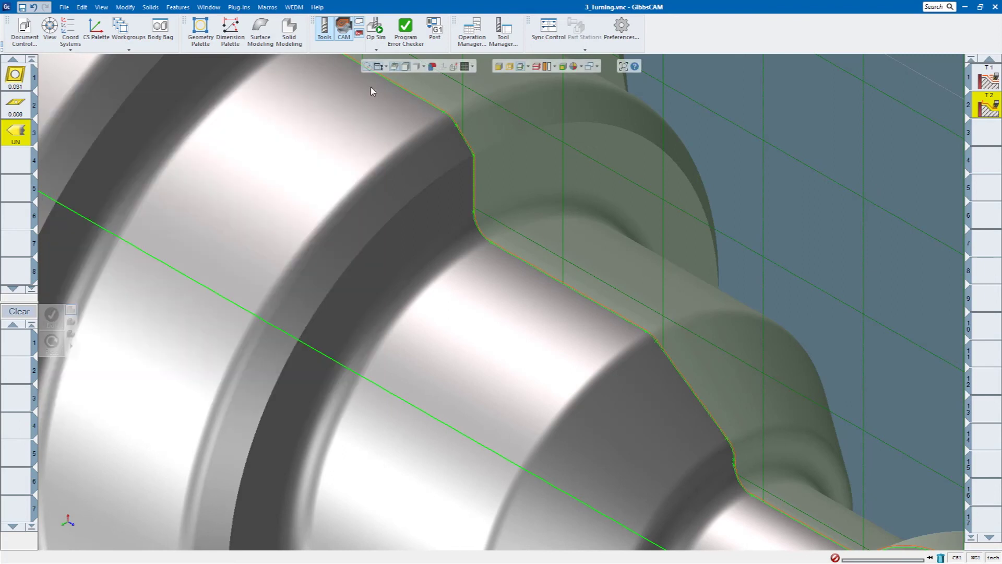
Step: Create a lathe Thread process with the threading tool and mark the straight section behind the cone for cutting back toward the shoulder
{"action": "left_click_drag", "start_coordinate": [18, 133], "coordinate": [18, 345]}
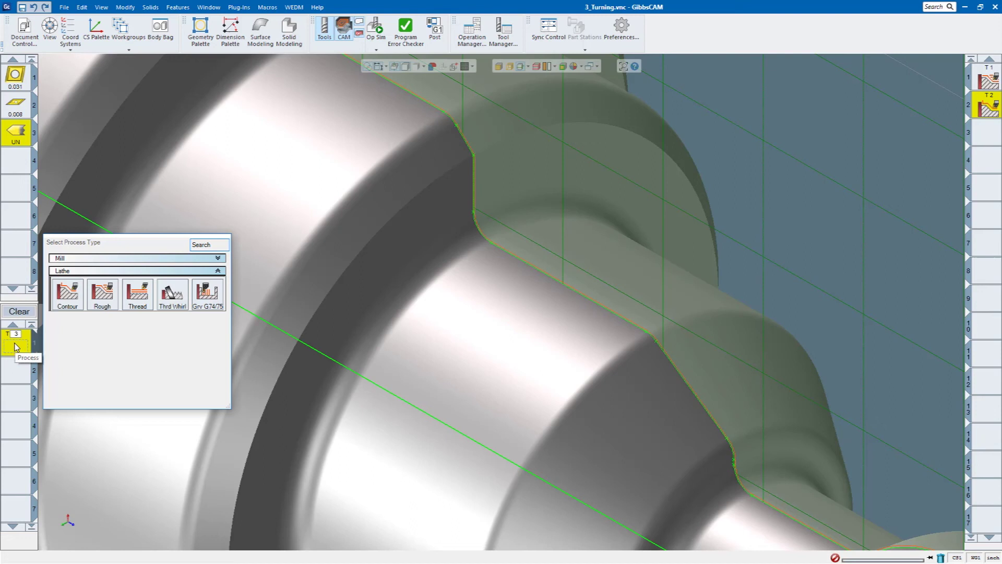
{"action": "left_click", "coordinate": [139, 295]}
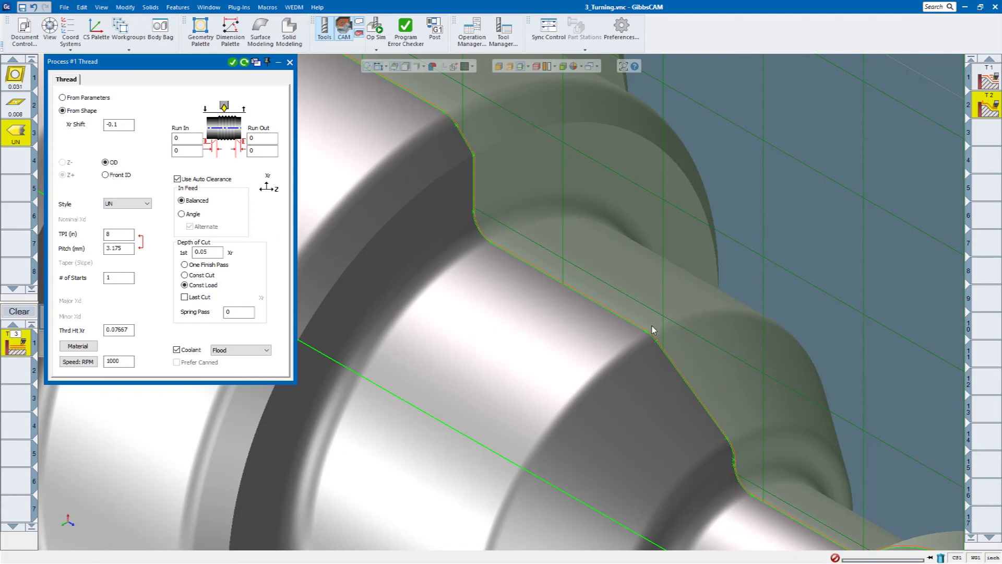
{"action": "double_click", "coordinate": [489, 242]}
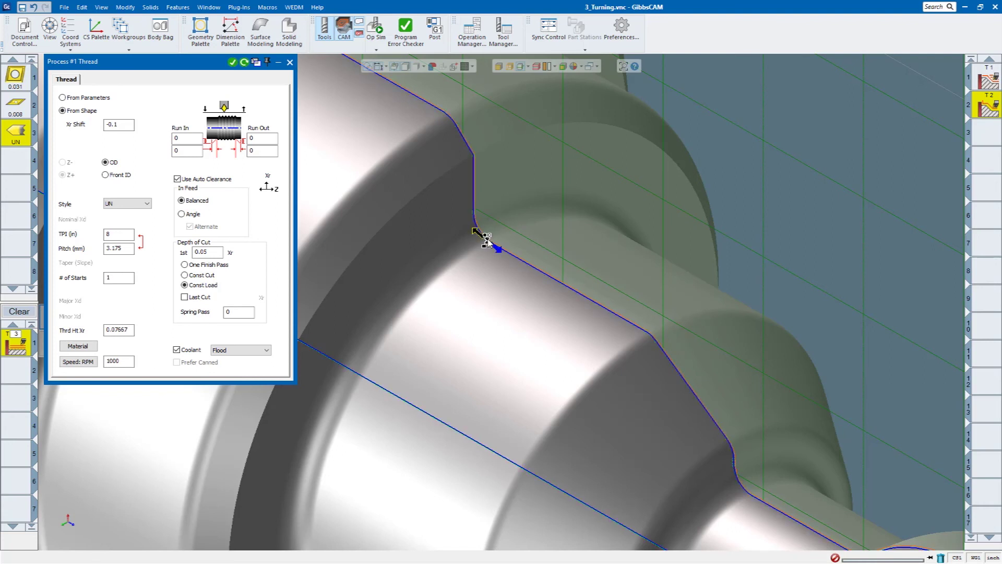
{"action": "left_click", "coordinate": [643, 330]}
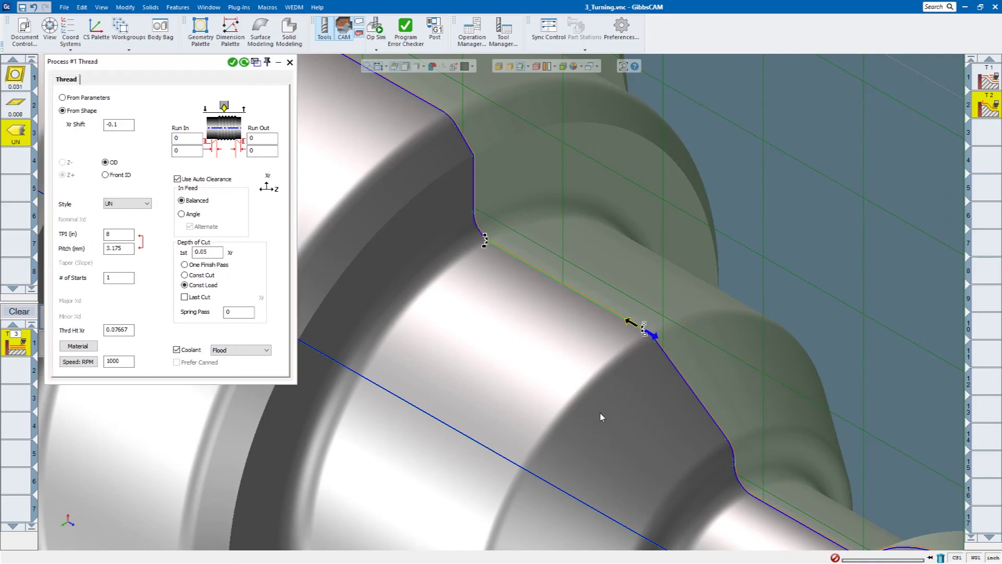
{"action": "left_click", "coordinate": [631, 323]}
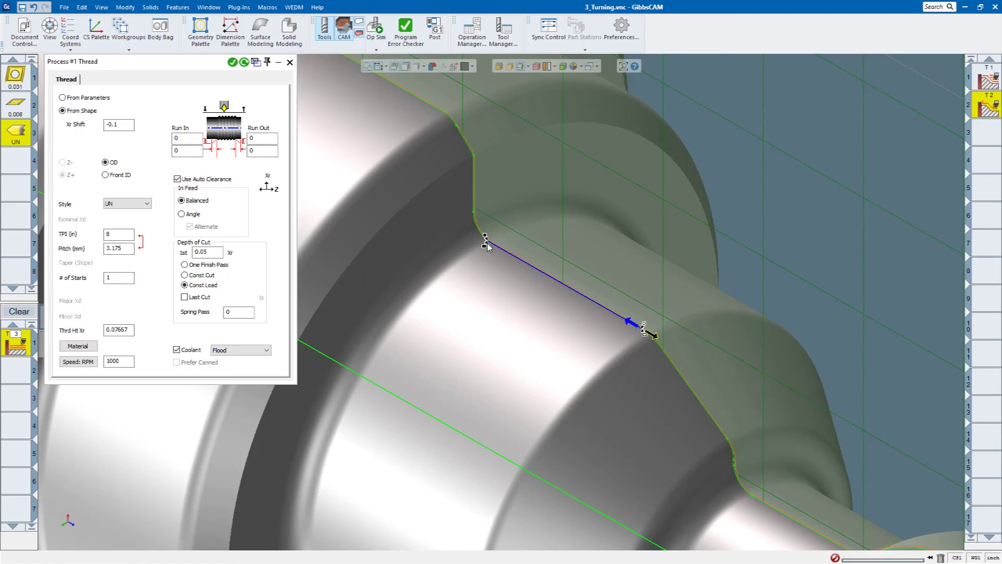
Step: Extend the start of the thread cut forward beyond the cone's edge, generate the OD thread toolpath and close the process settings
{"action": "scroll", "coordinate": [486, 243], "scroll_direction": "up", "scroll_amount": 5}
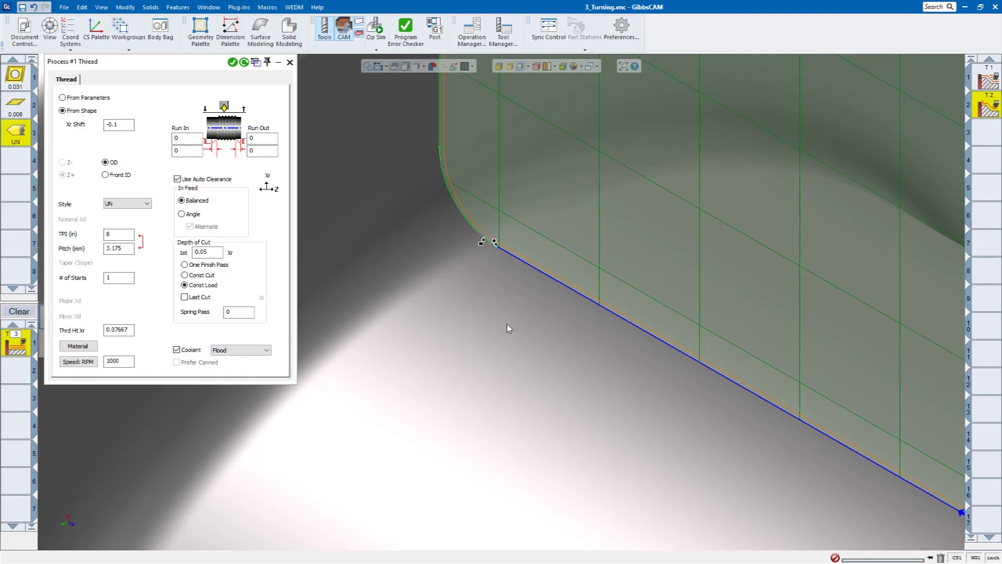
{"action": "scroll", "coordinate": [509, 327], "scroll_direction": "down", "scroll_amount": 5}
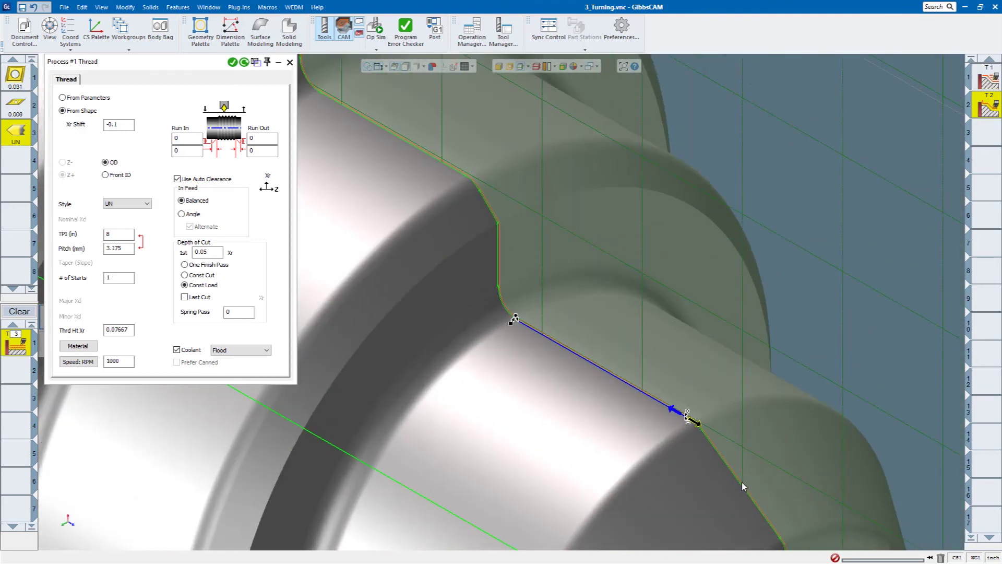
{"action": "scroll", "coordinate": [744, 486], "scroll_direction": "down", "scroll_amount": 1}
{"action": "middle_click_drag", "start_coordinate": [730, 487], "coordinate": [598, 274]}
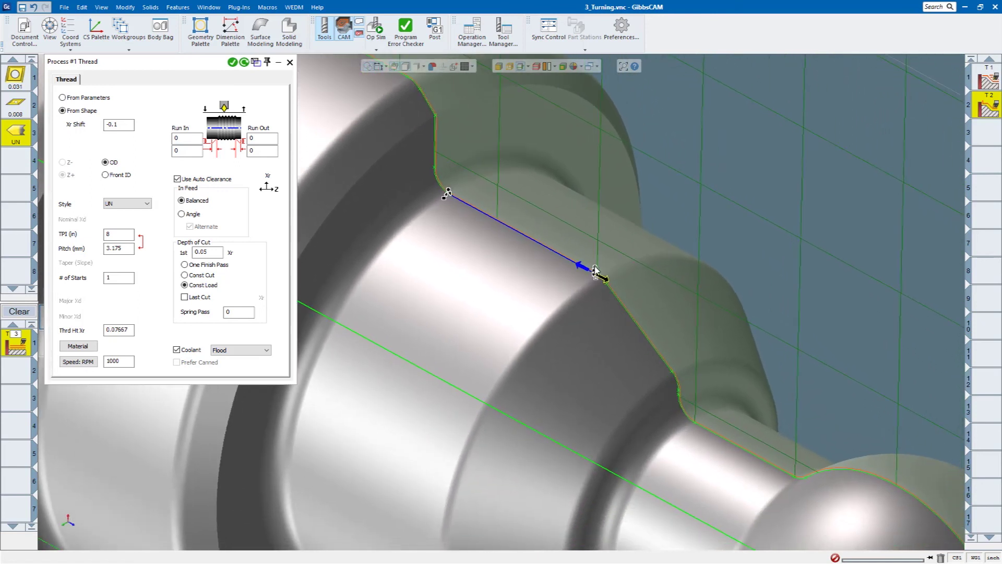
{"action": "left_click", "coordinate": [713, 321]}
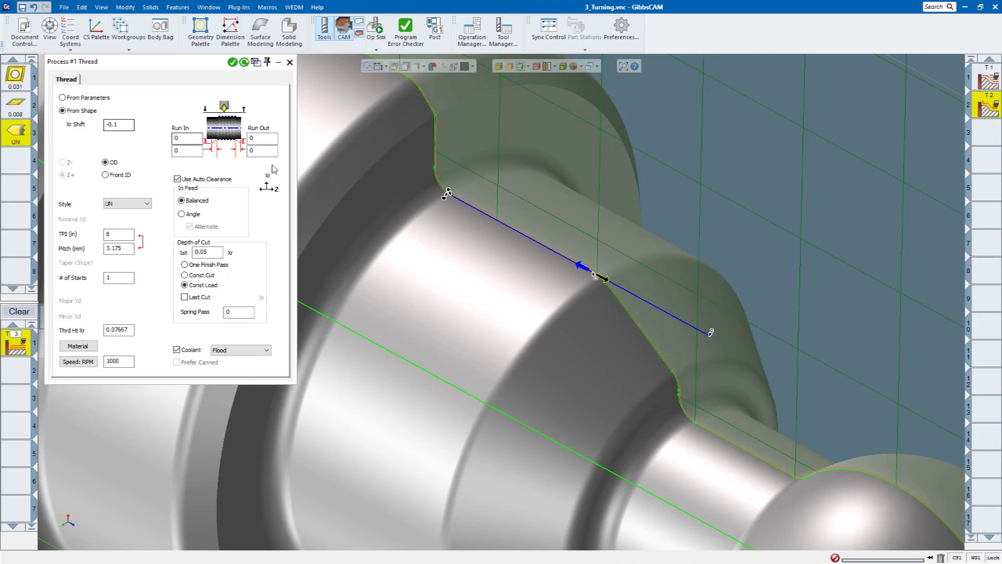
{"action": "left_click", "coordinate": [233, 62]}
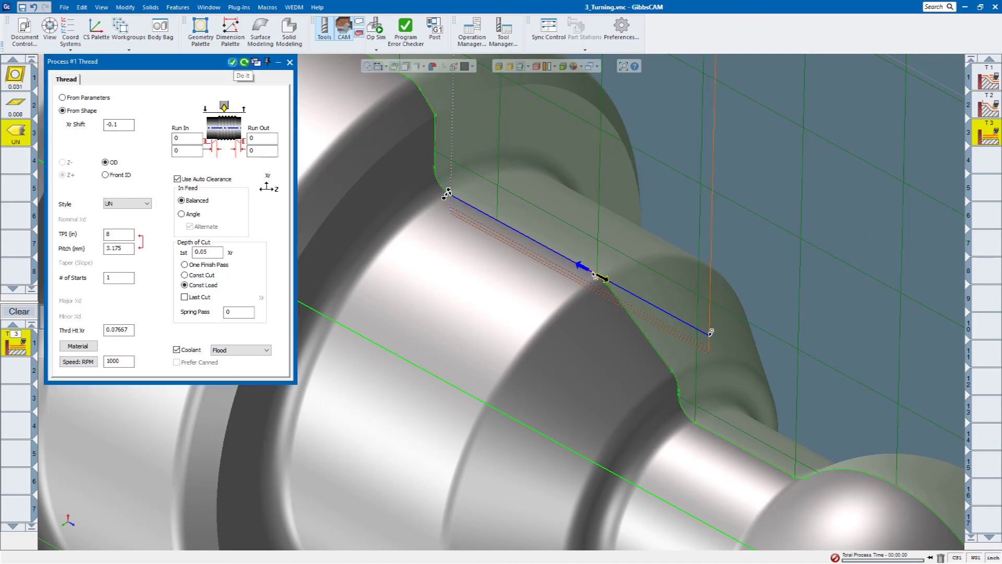
{"action": "left_click", "coordinate": [290, 62]}
Step: Simulate the material removal of the threading operation in Op Sim and fit the whole machined part in view
{"action": "scroll", "coordinate": [593, 213], "scroll_direction": "down", "scroll_amount": 6}
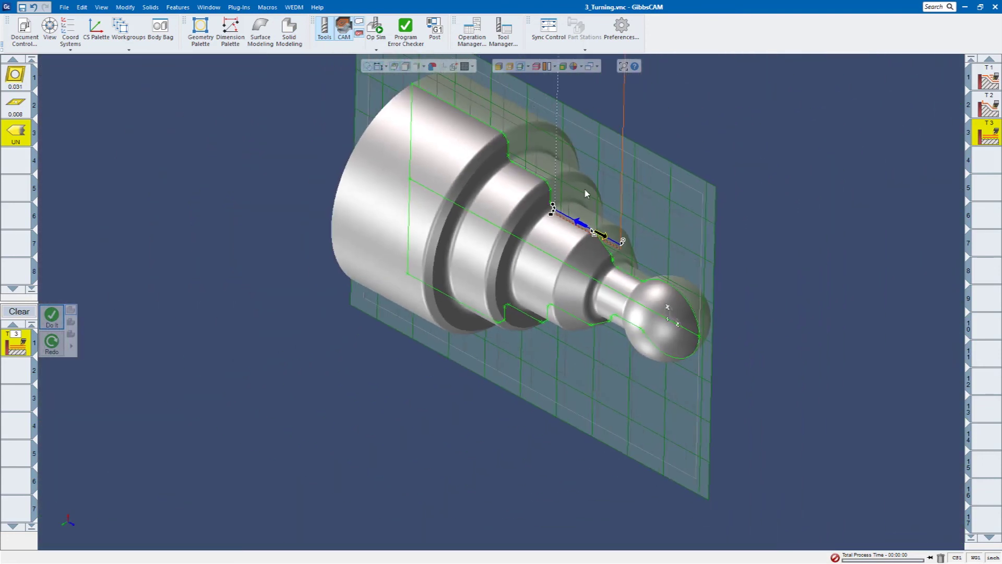
{"action": "left_click", "coordinate": [375, 27]}
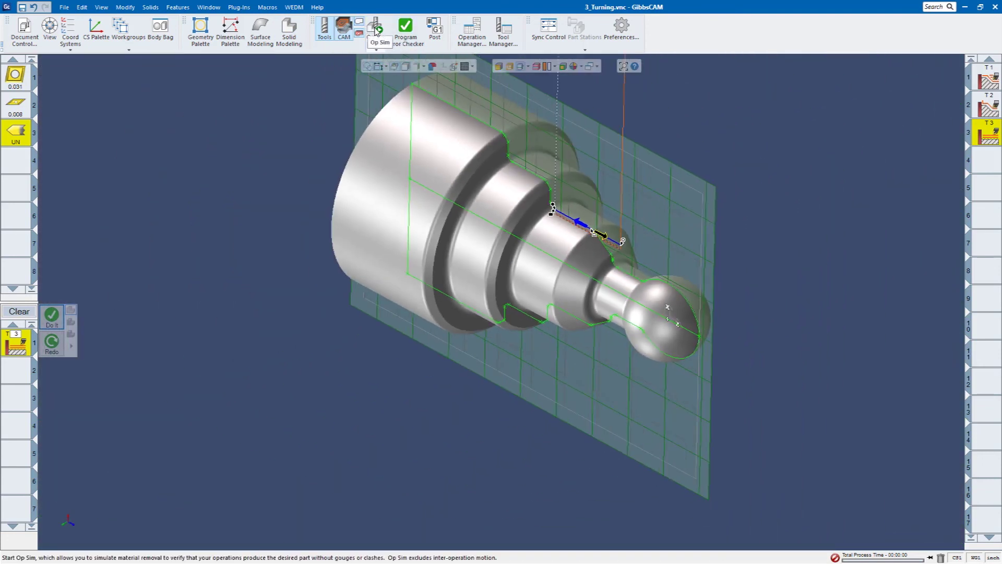
{"action": "left_click", "coordinate": [792, 96]}
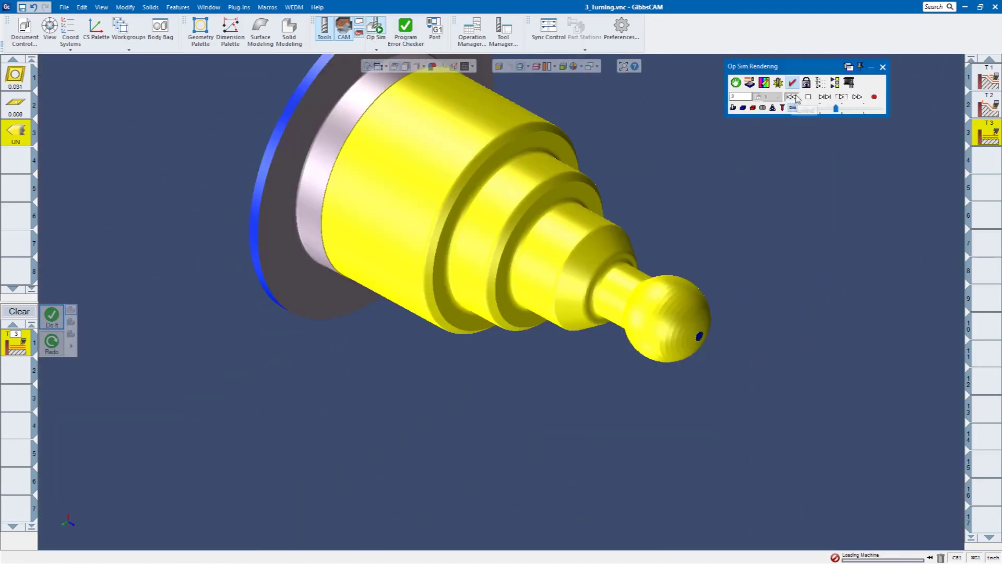
{"action": "left_click", "coordinate": [842, 97]}
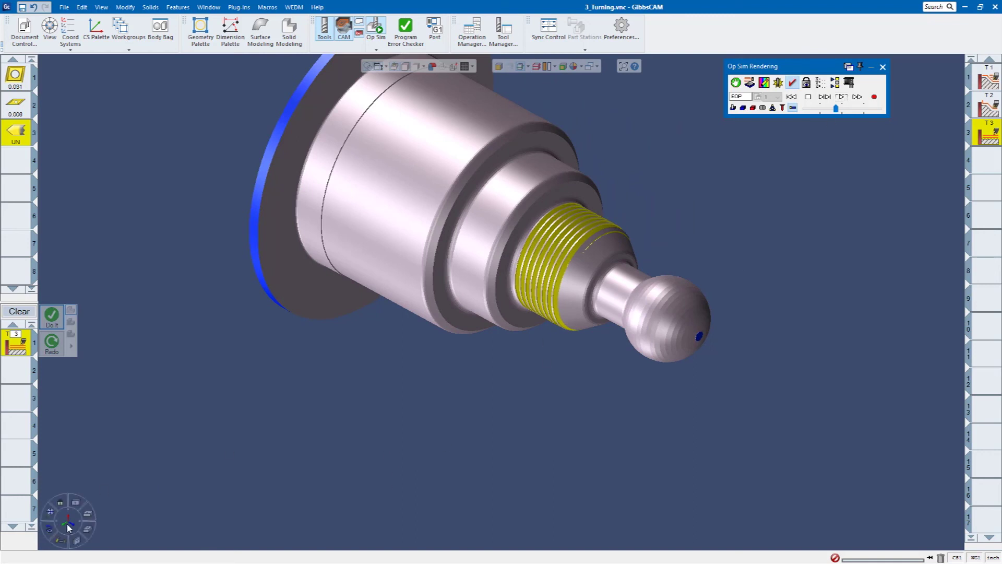
{"action": "left_click", "coordinate": [49, 513]}
{"action": "left_click", "coordinate": [50, 513]}
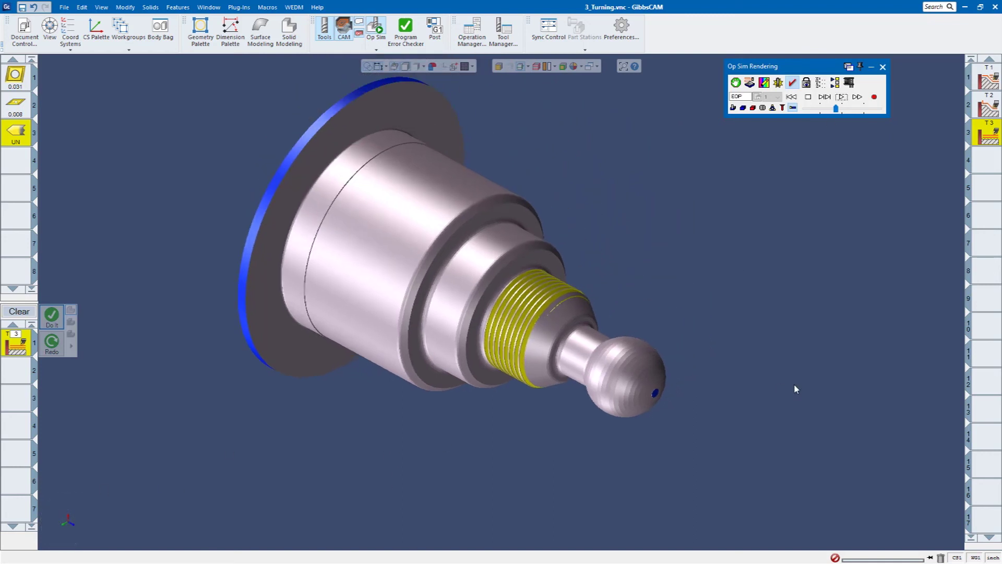